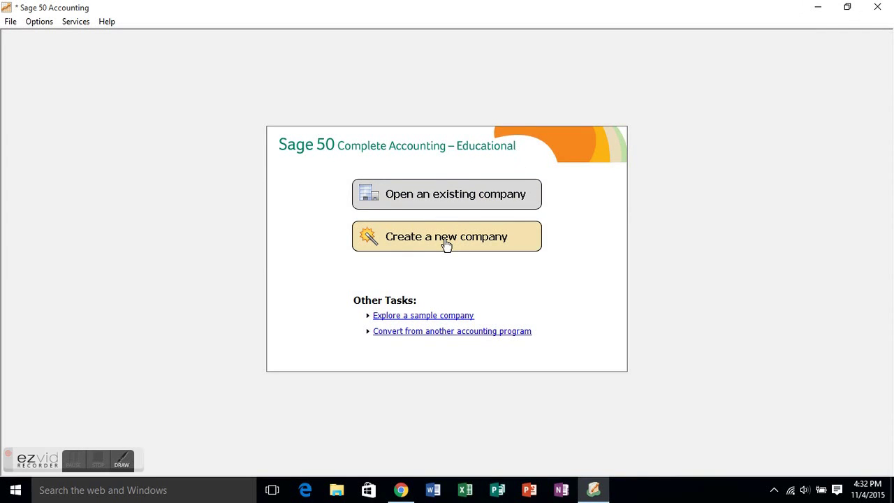
Start a new company and enter the company name and federal employer ID
{"action": "left_click", "coordinate": [446, 241]}
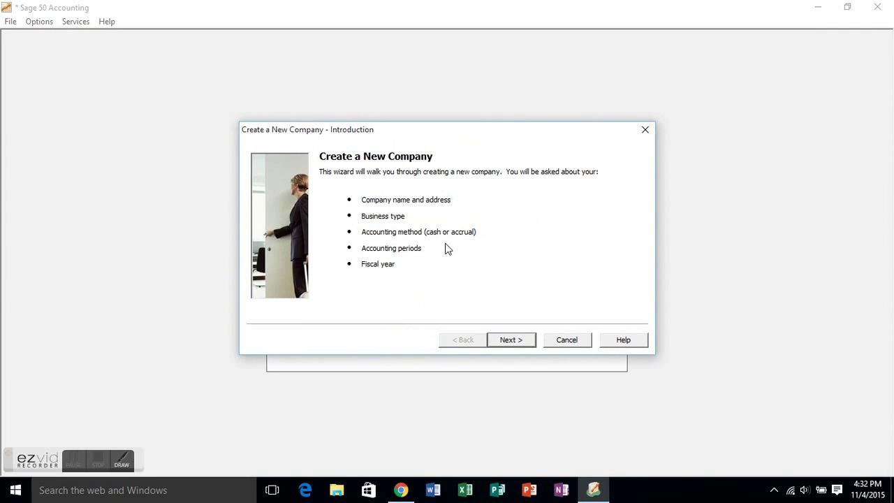
{"action": "left_click", "coordinate": [512, 339]}
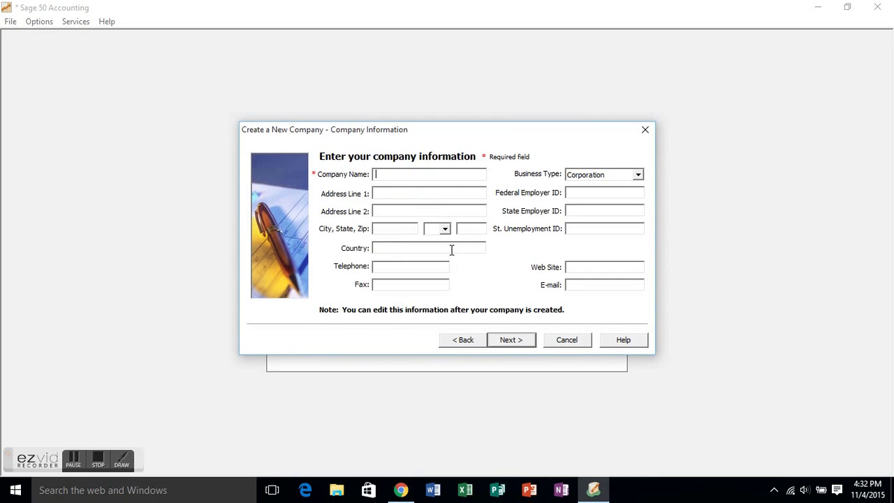
{"action": "type", "text": "Jamie Moore (Cummings"}
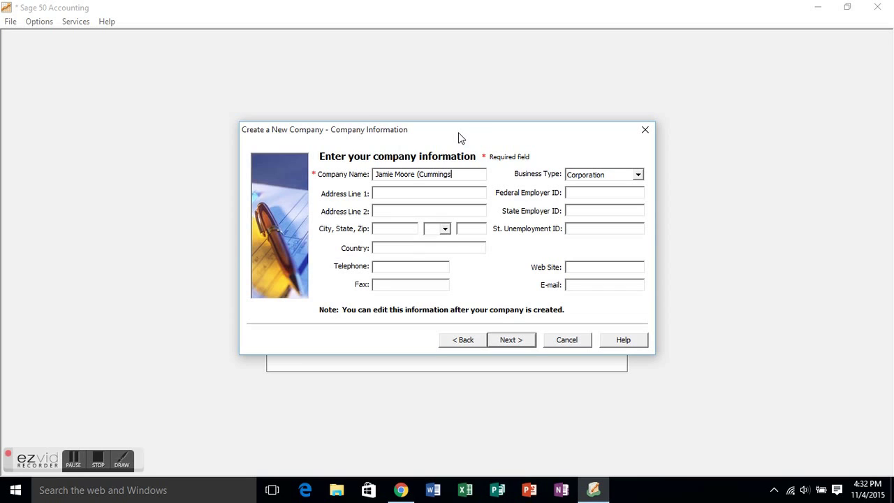
{"action": "type", "text": " 3A-1"}
{"action": "left_click", "coordinate": [583, 191]}
{"action": "type", "text": "12345678"}
{"action": "left_click", "coordinate": [510, 341]}
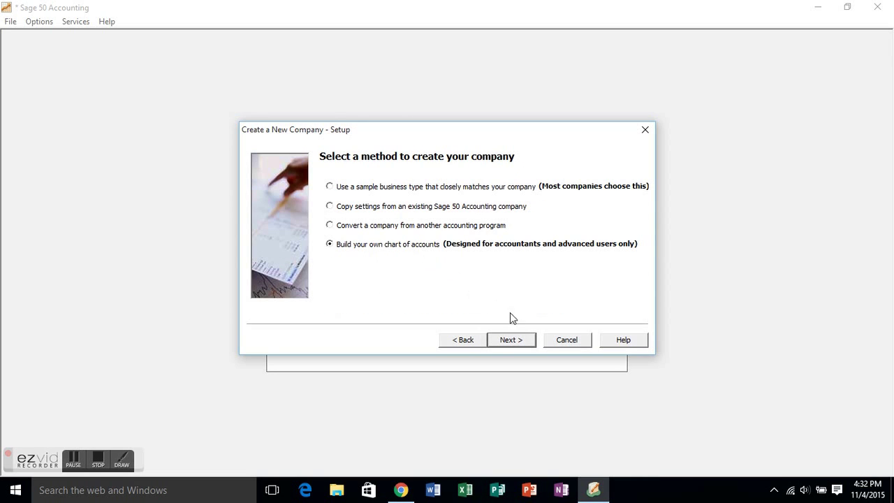
Choose build-your-own chart of accounts, accrual accounting, real-time posting and 12 monthly periods
{"action": "left_click", "coordinate": [512, 340]}
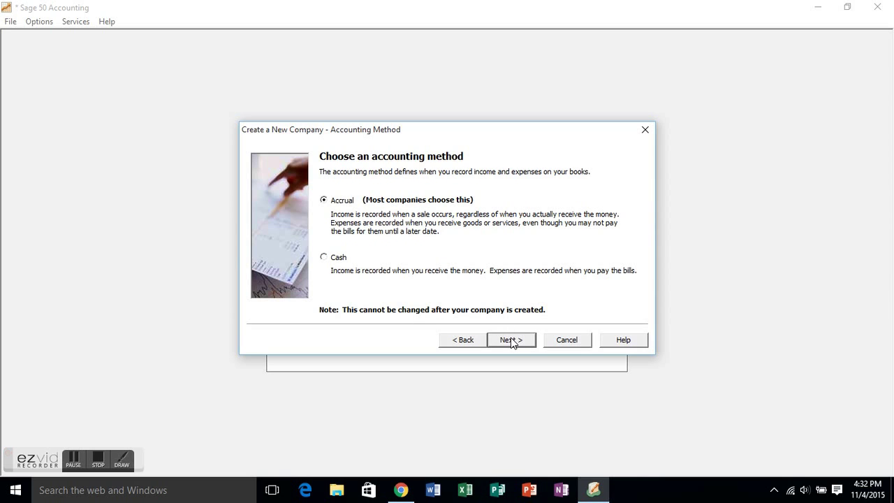
{"action": "left_click", "coordinate": [511, 341]}
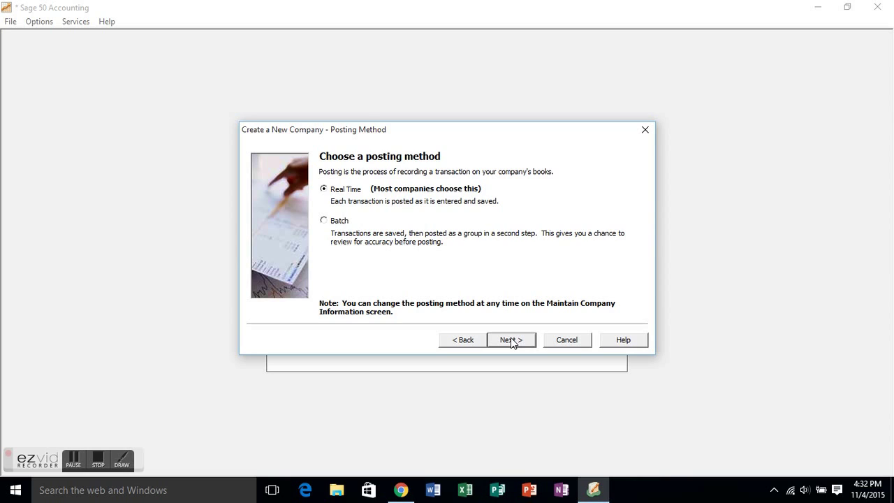
{"action": "left_click", "coordinate": [511, 341]}
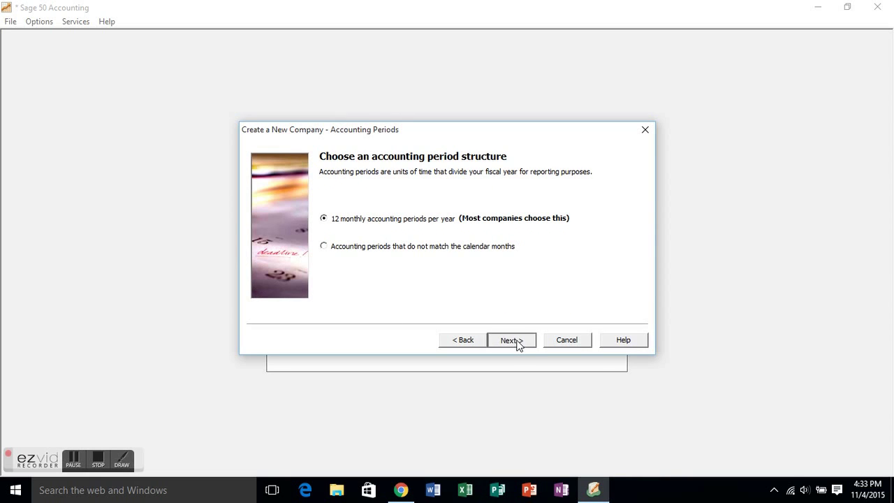
{"action": "left_click", "coordinate": [517, 343]}
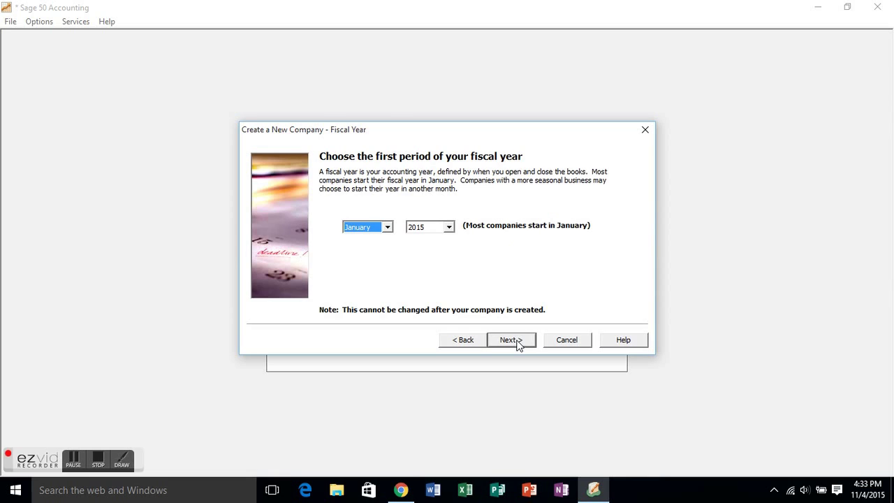
Start the fiscal year in April and finish creating the company
{"action": "left_click", "coordinate": [387, 228]}
{"action": "left_click", "coordinate": [366, 265]}
{"action": "left_click", "coordinate": [514, 344]}
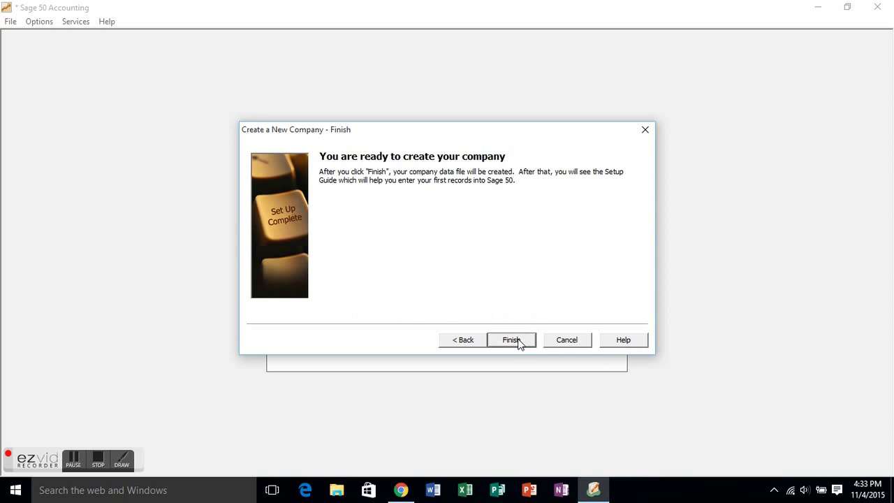
{"action": "left_click", "coordinate": [517, 342]}
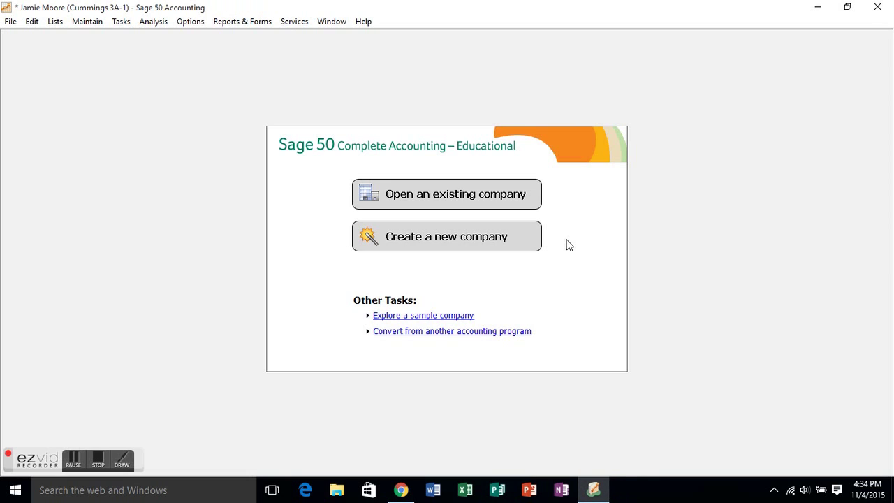
Open the new company, dismiss the Setup Guide, and bring up Maintain Chart of Accounts
{"action": "left_click", "coordinate": [503, 203]}
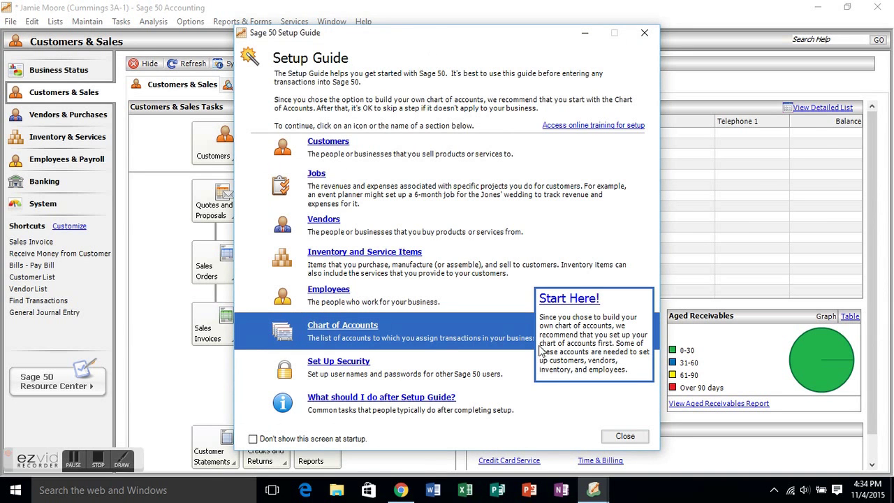
{"action": "left_click", "coordinate": [625, 439]}
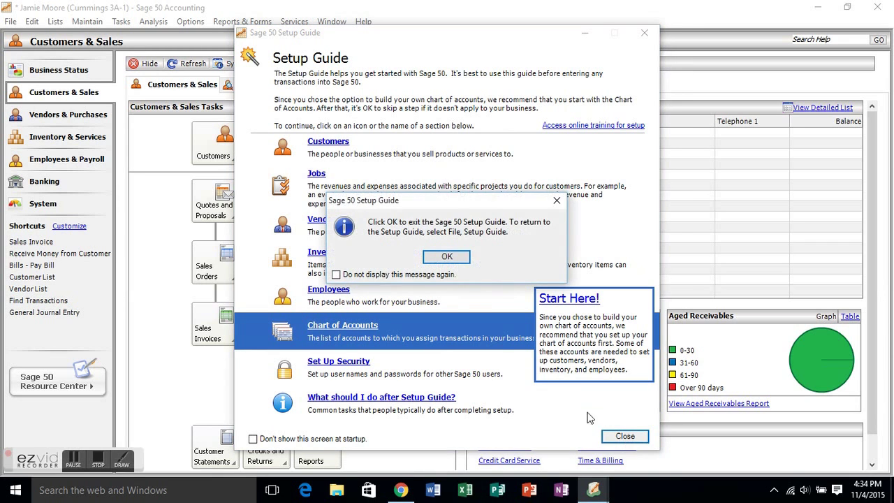
{"action": "left_click", "coordinate": [455, 258]}
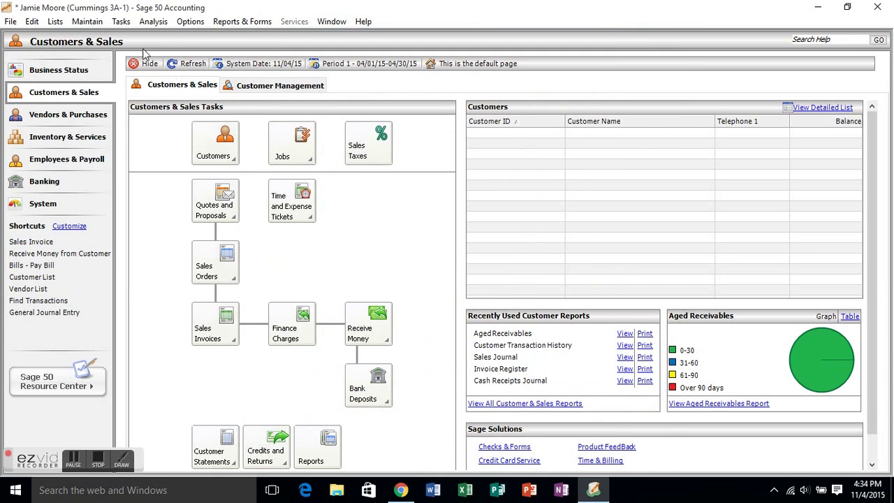
{"action": "left_click", "coordinate": [96, 23]}
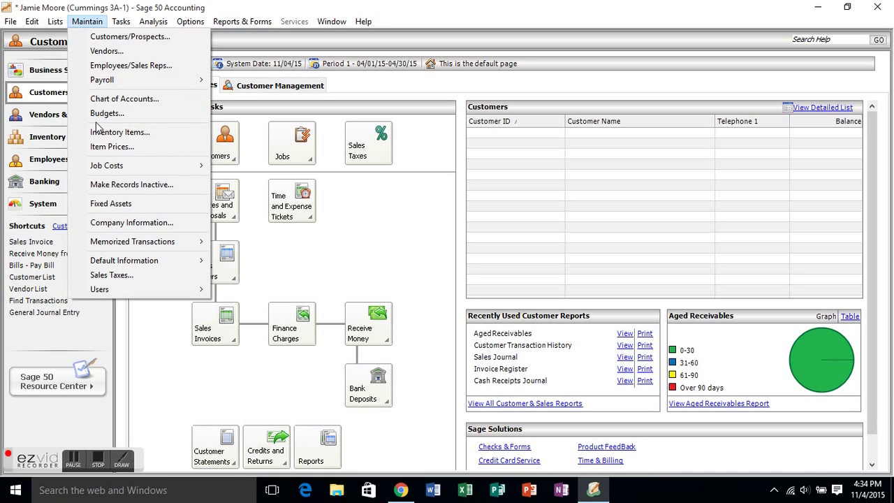
{"action": "left_click", "coordinate": [101, 99]}
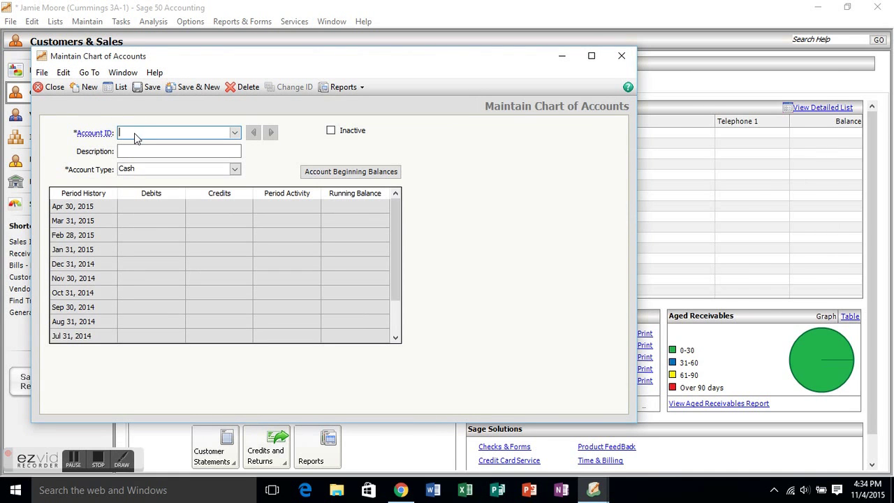
Add account 111 Cash and save it
{"action": "left_click", "coordinate": [134, 133]}
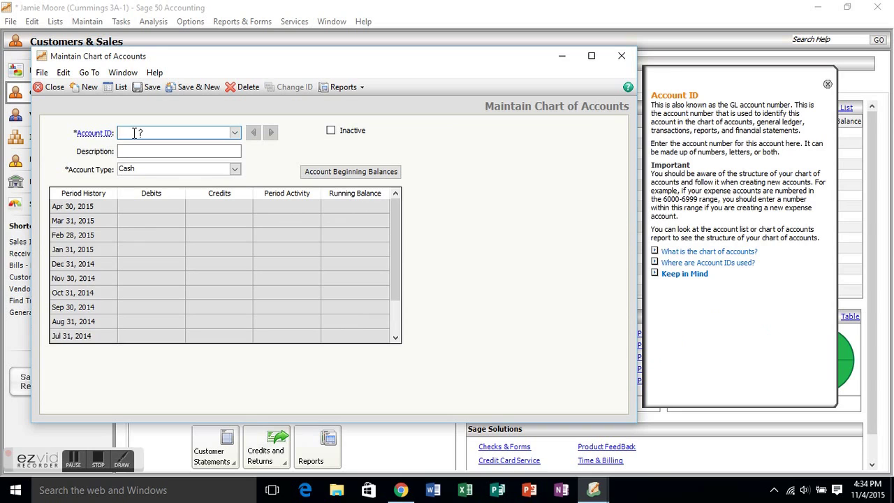
{"action": "type", "text": "111"}
{"action": "key", "text": "Tab"}
{"action": "type", "text": "Cas"}
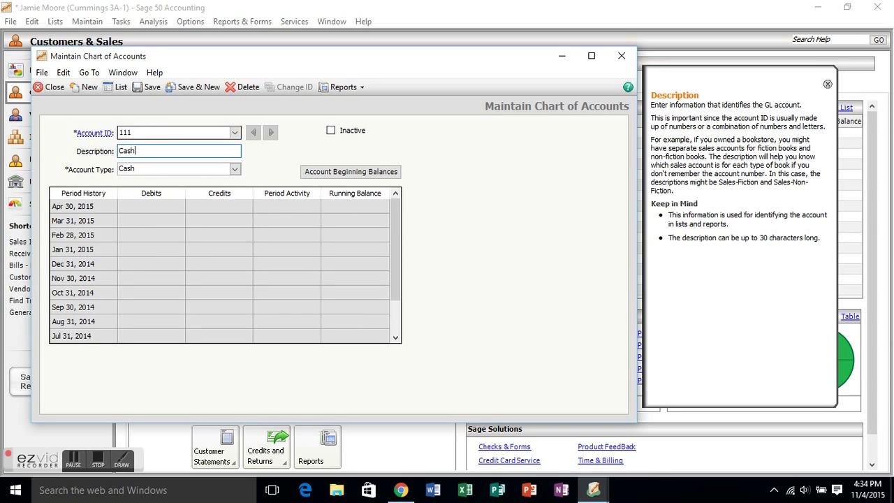
{"action": "left_click", "coordinate": [190, 87]}
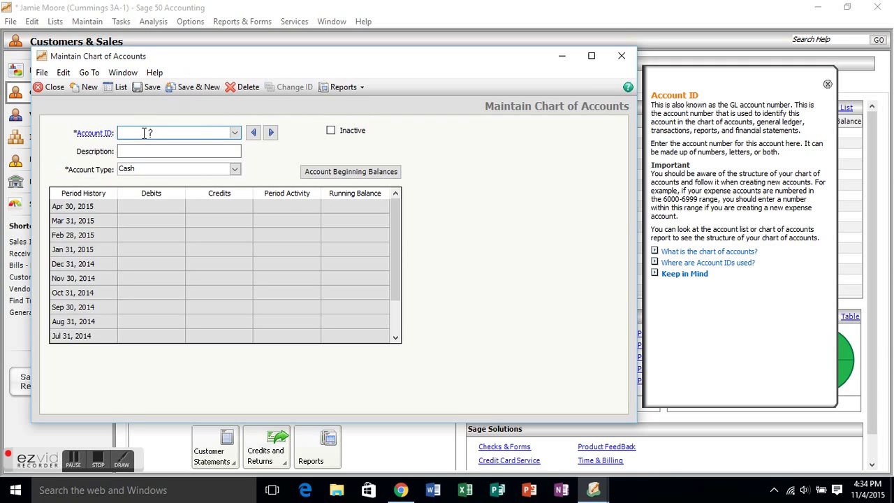
Add account 112 Equipment as a Fixed Assets account and save it
{"action": "type", "text": "112"}
{"action": "key", "text": "Tab"}
{"action": "type", "text": "Equipment"}
{"action": "key", "text": "Tab"}
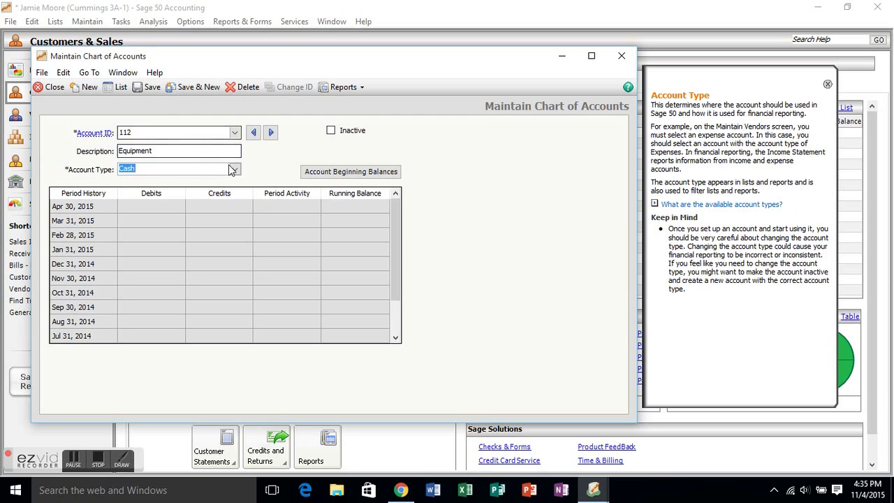
{"action": "left_click", "coordinate": [235, 169]}
{"action": "left_click", "coordinate": [235, 231]}
{"action": "left_click", "coordinate": [235, 231]}
{"action": "left_click", "coordinate": [235, 230]}
{"action": "left_click", "coordinate": [167, 223]}
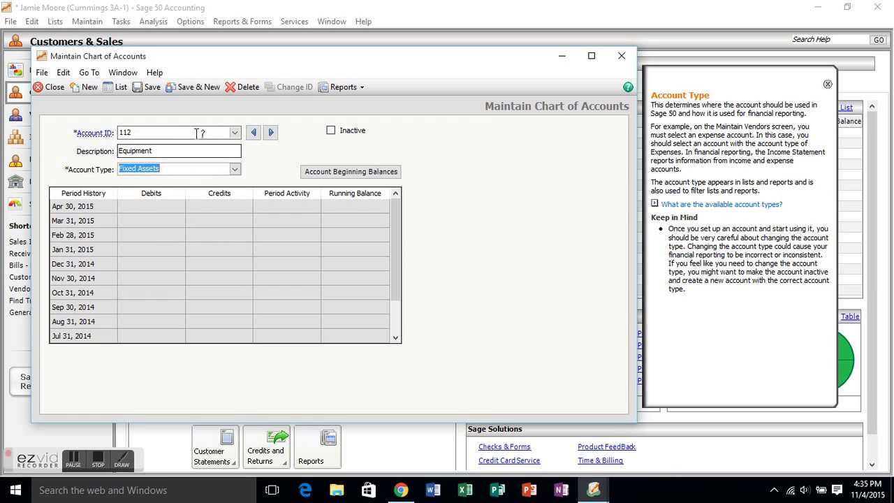
{"action": "left_click", "coordinate": [200, 88]}
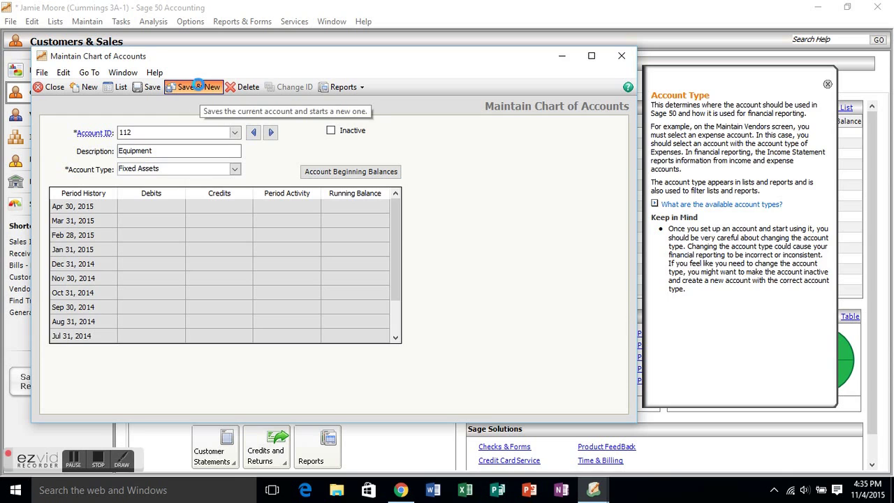
Enter account 113 Building with account type Fixed Assets
{"action": "type", "text": "113"}
{"action": "key", "text": "Tab"}
{"action": "type", "text": "Building"}
{"action": "key", "text": "Tab"}
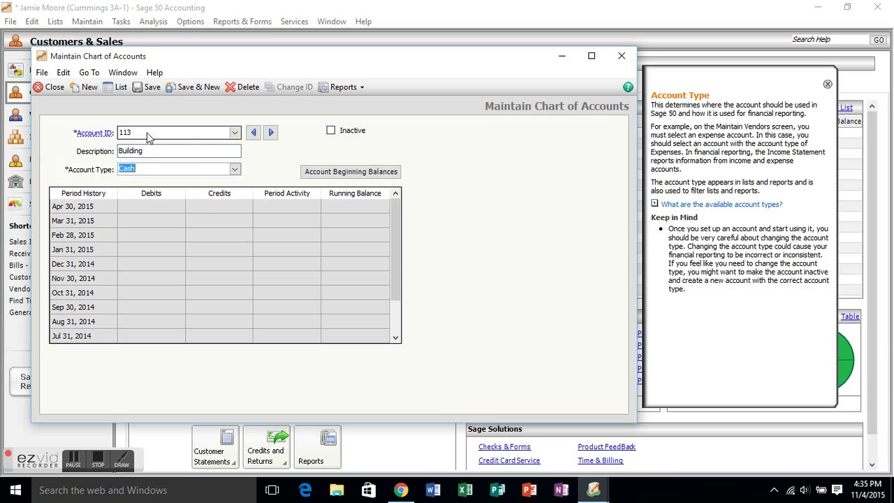
{"action": "left_click", "coordinate": [235, 169]}
{"action": "left_click", "coordinate": [236, 233]}
{"action": "left_click", "coordinate": [237, 232]}
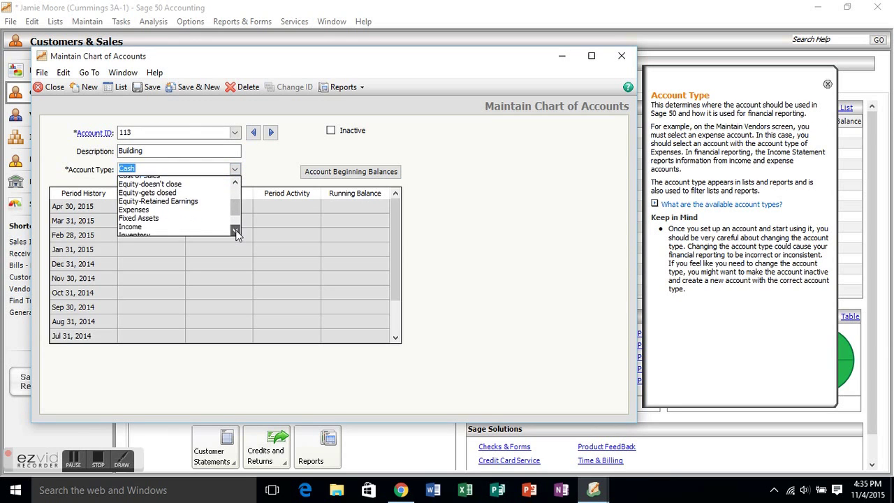
{"action": "left_click", "coordinate": [168, 217]}
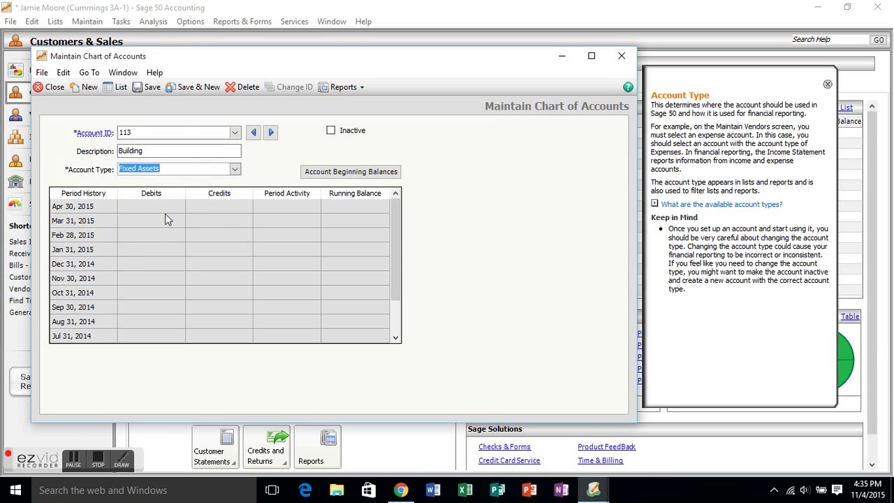
Save Building, then add account 114 Truck as Fixed Assets and save it
{"action": "left_click", "coordinate": [193, 86]}
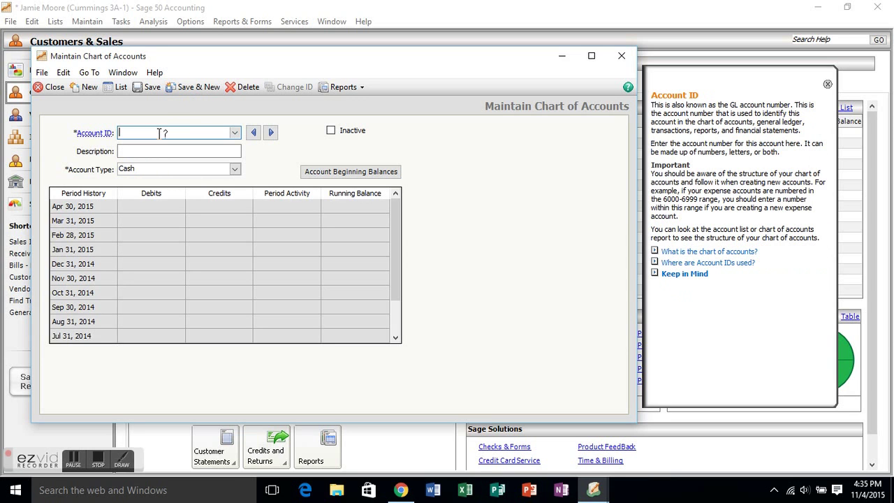
{"action": "type", "text": "114"}
{"action": "key", "text": "Tab"}
{"action": "type", "text": "Truck"}
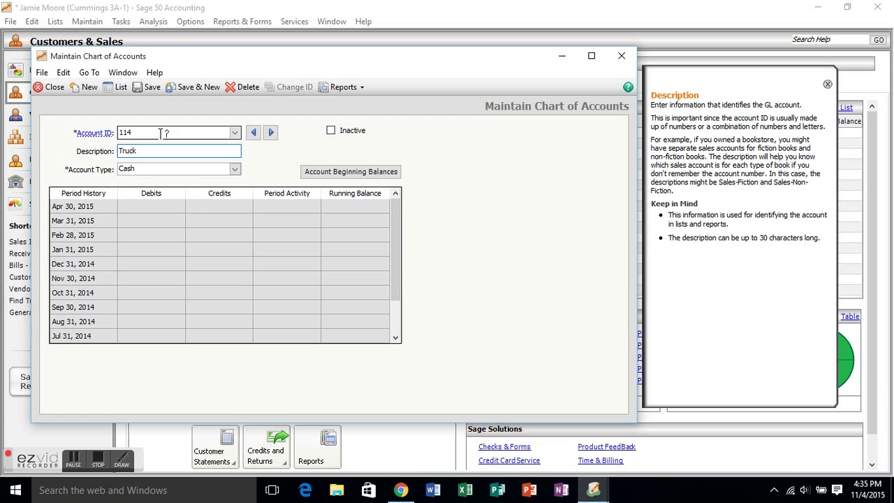
{"action": "left_click", "coordinate": [234, 171]}
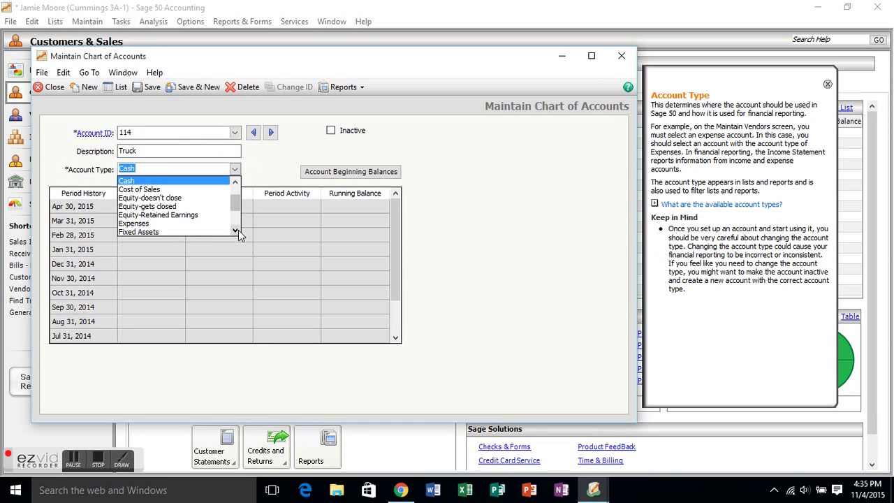
{"action": "left_click", "coordinate": [210, 234]}
{"action": "left_click", "coordinate": [195, 87]}
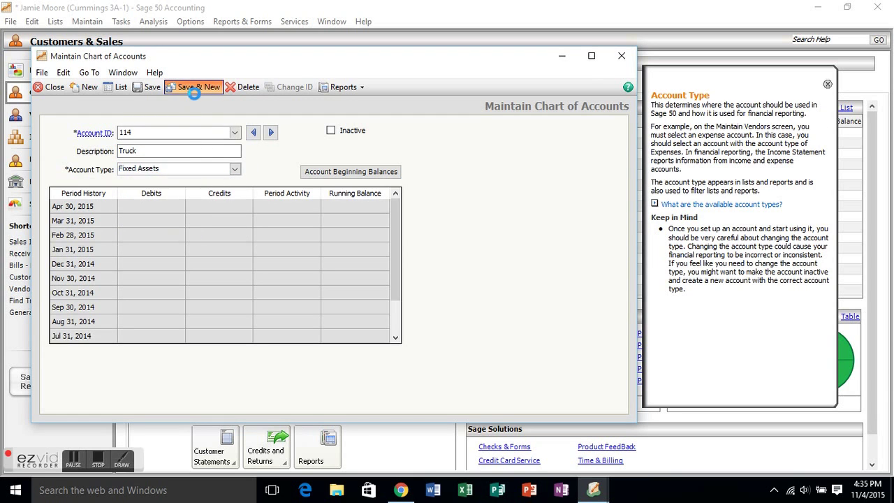
Add account 115 Supplies as a Fixed Assets account and save it
{"action": "type", "text": "115"}
{"action": "key", "text": "Tab"}
{"action": "type", "text": "Sup"}
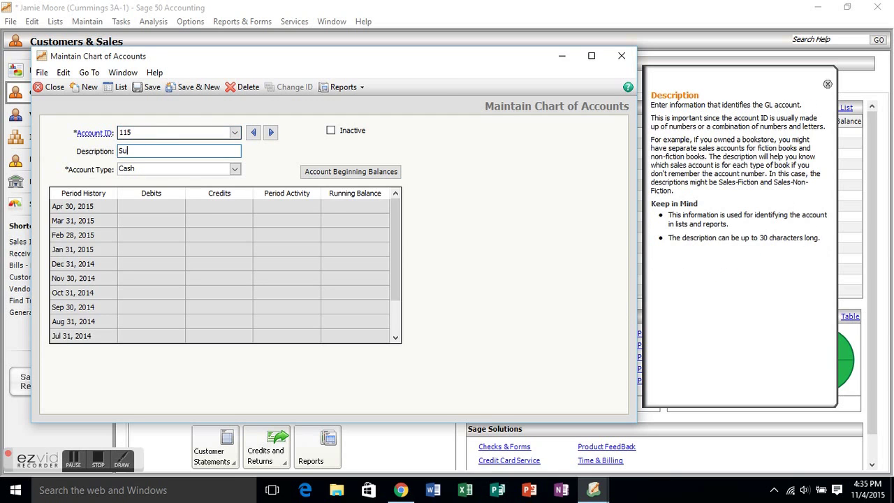
{"action": "key", "text": "Tab"}
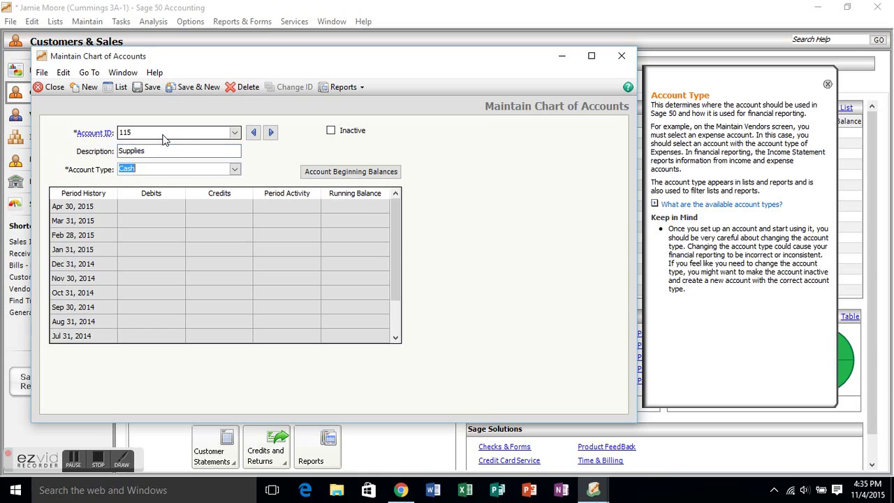
{"action": "left_click", "coordinate": [234, 169]}
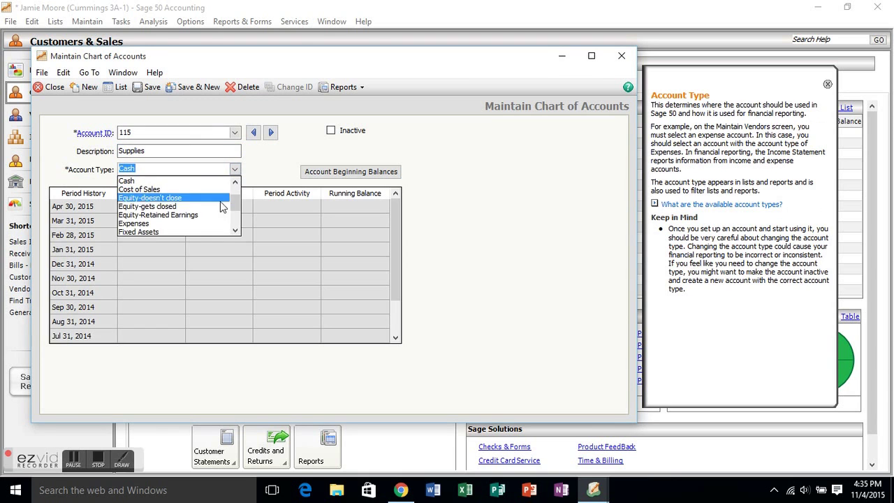
{"action": "left_click", "coordinate": [192, 232]}
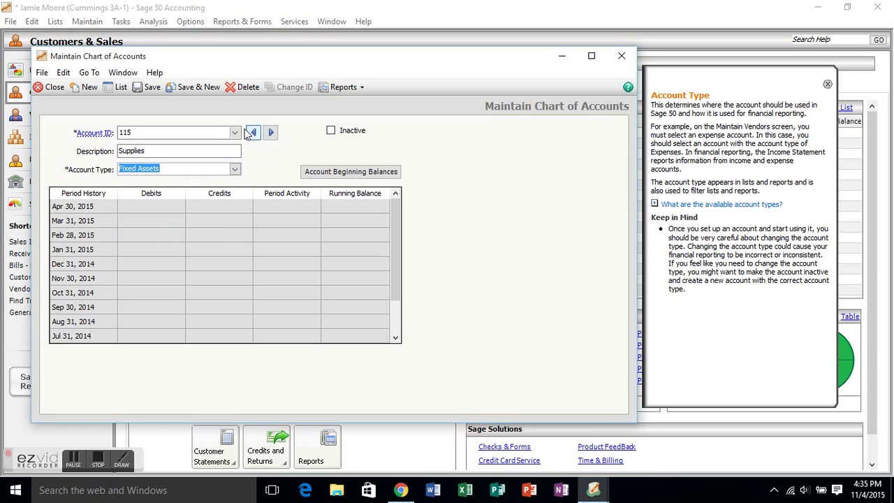
{"action": "left_click", "coordinate": [198, 87]}
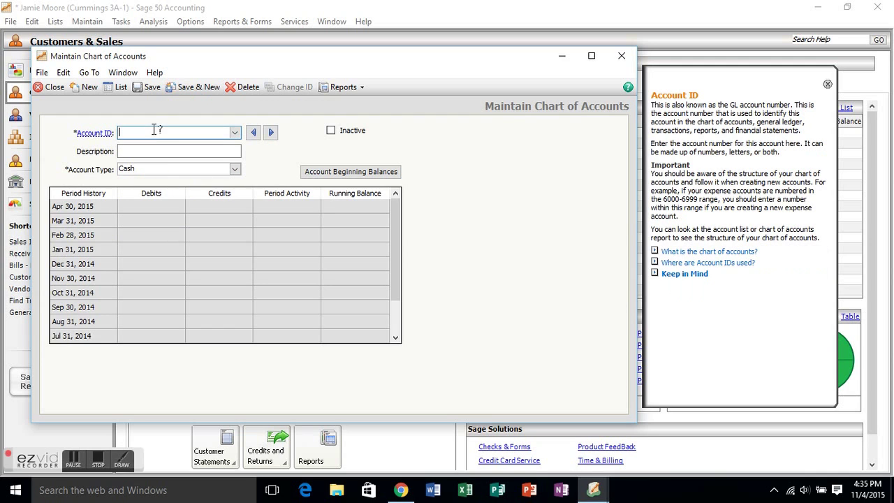
Add account 211 Accounts Payable with type Accounts Payable and save it
{"action": "type", "text": "211"}
{"action": "key", "text": "Tab"}
{"action": "type", "text": "Accou"}
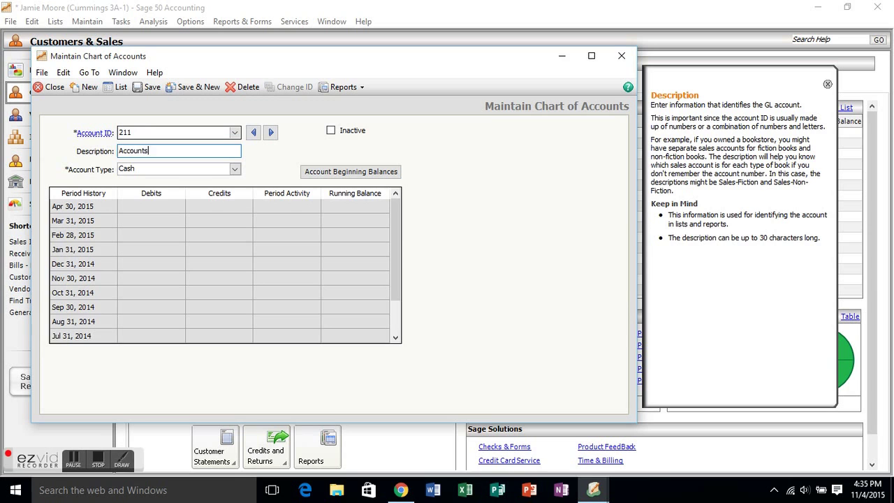
{"action": "type", "text": "Payable"}
{"action": "left_click", "coordinate": [168, 168]}
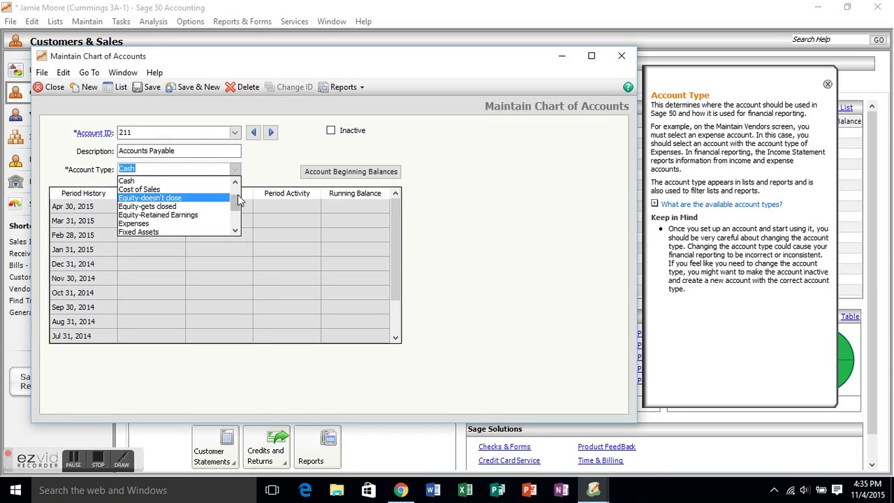
{"action": "left_click_drag", "start_coordinate": [238, 202], "coordinate": [238, 184]}
{"action": "left_click", "coordinate": [200, 182]}
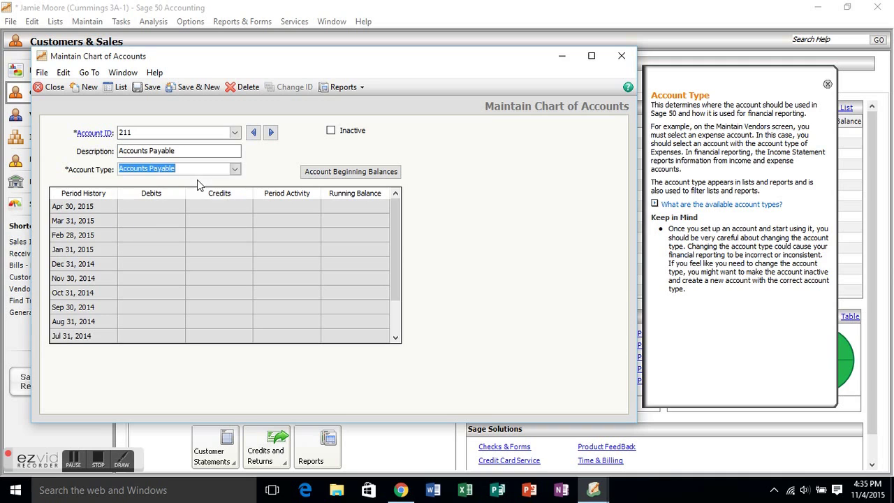
{"action": "left_click", "coordinate": [197, 88]}
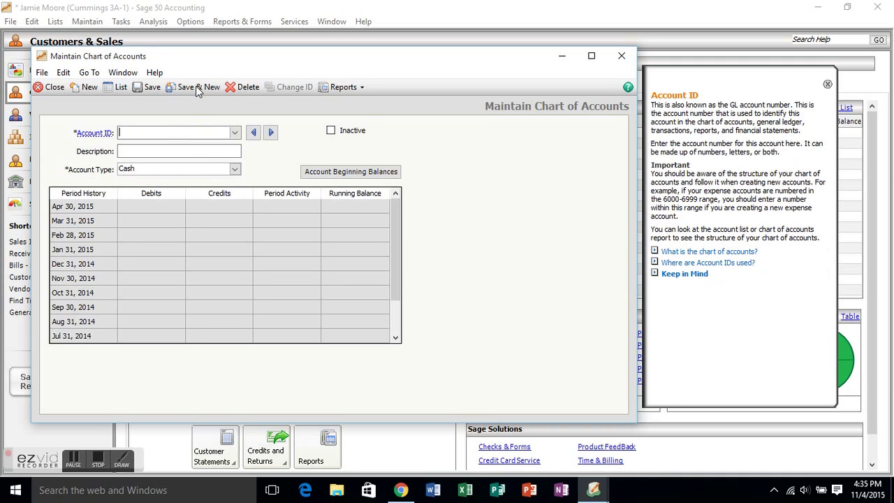
Add account 311 for the owner's capital as Equity-Retained Earnings and save it
{"action": "type", "text": "311"}
{"action": "key", "text": "Tab"}
{"action": "type", "text": "J"}
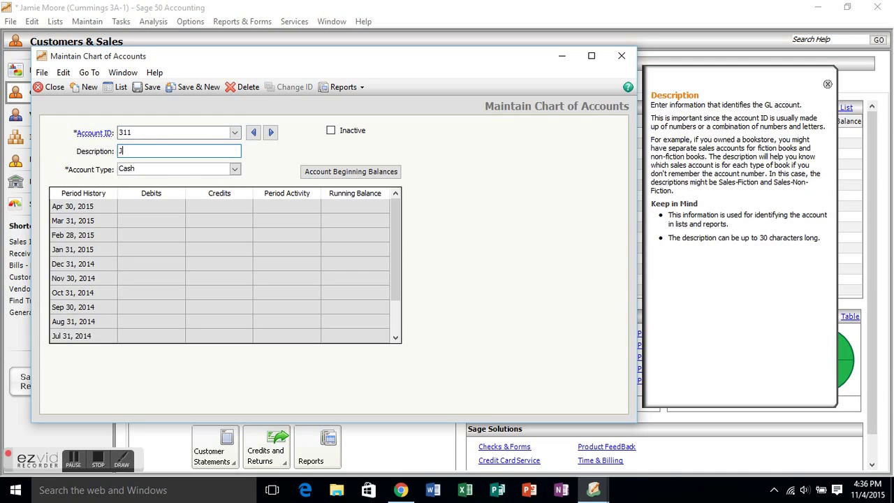
{"action": "type", "text": ". Moore, Capital"}
{"action": "left_click", "coordinate": [234, 169]}
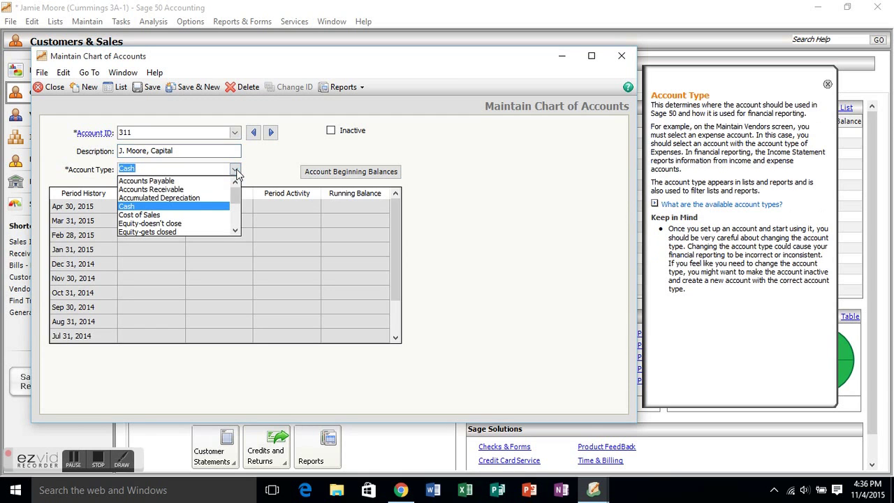
{"action": "left_click", "coordinate": [235, 230]}
{"action": "left_click", "coordinate": [234, 229]}
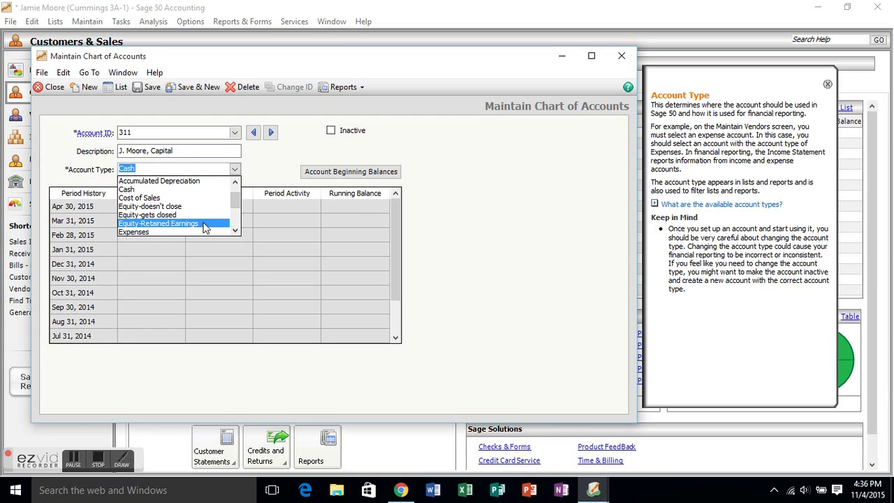
{"action": "left_click", "coordinate": [207, 223]}
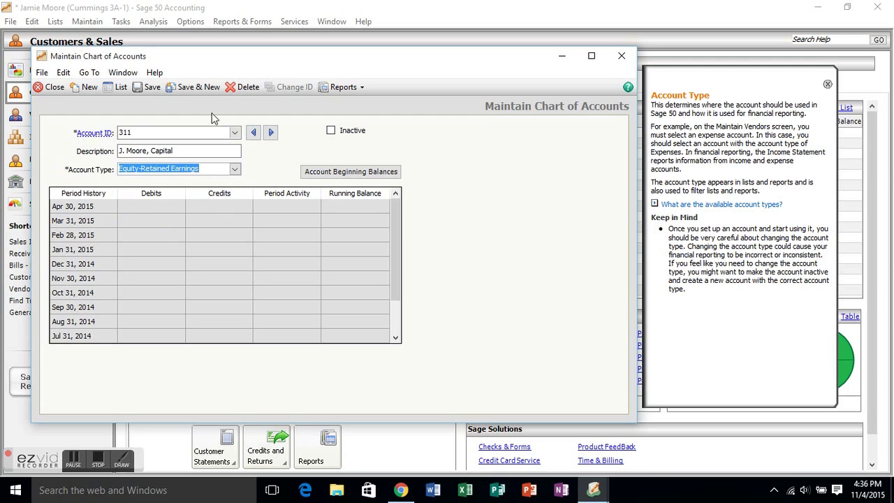
{"action": "left_click", "coordinate": [148, 87]}
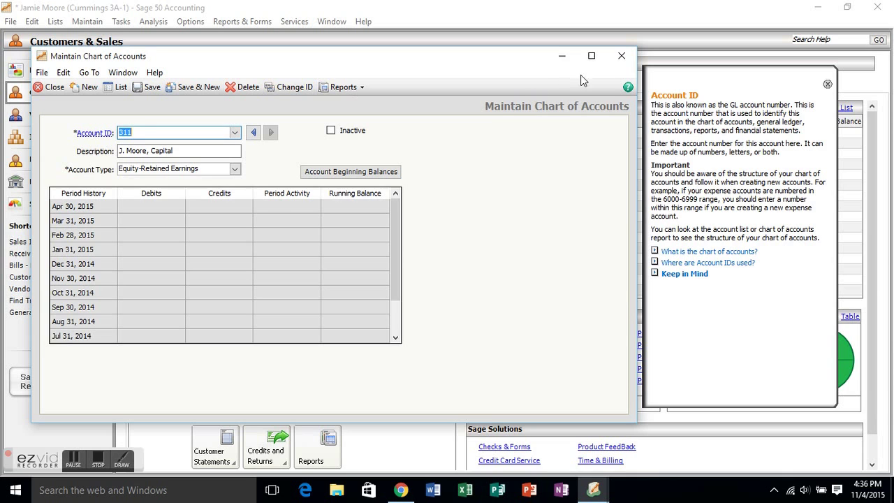
{"action": "left_click", "coordinate": [621, 55]}
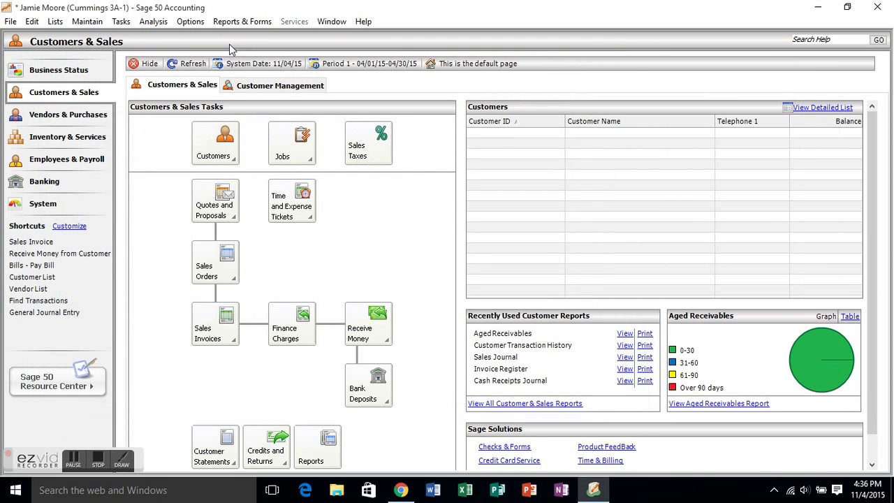
{"action": "left_click", "coordinate": [55, 22]}
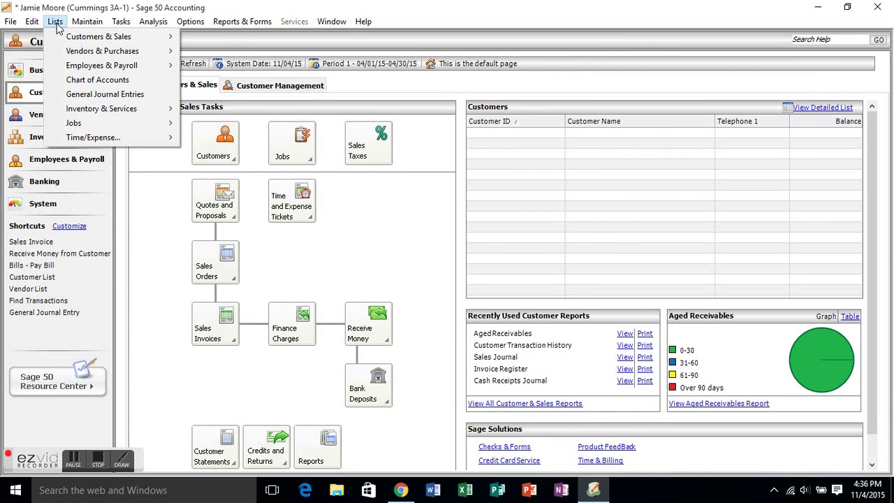
{"action": "left_click", "coordinate": [82, 80]}
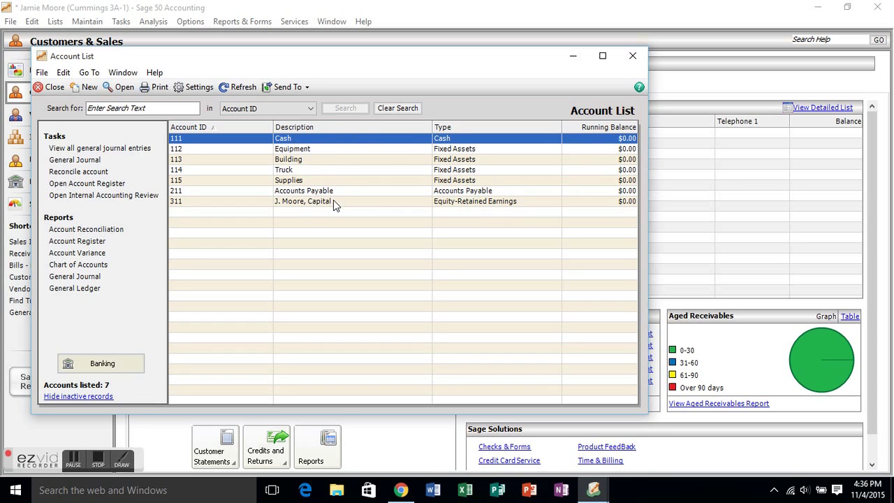
{"action": "left_click", "coordinate": [631, 57]}
{"action": "left_click", "coordinate": [93, 26]}
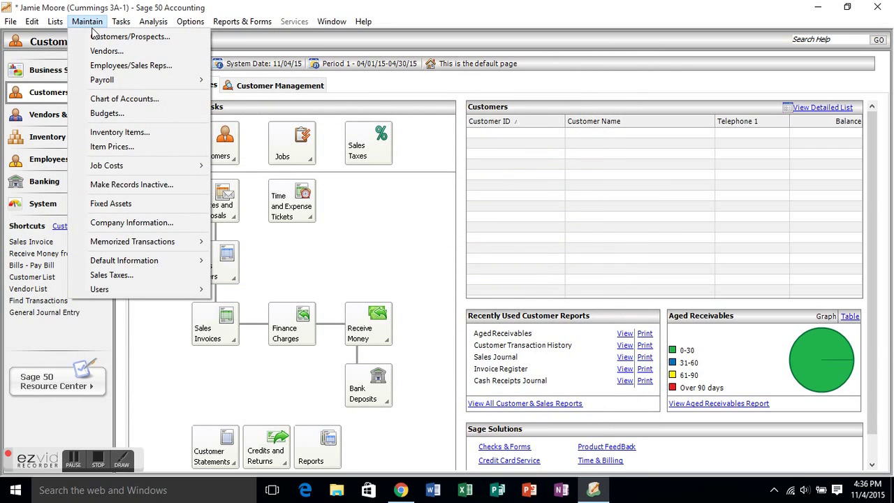
Start a new general journal entry with reference 'memo'
{"action": "mouse_move", "coordinate": [123, 26]}
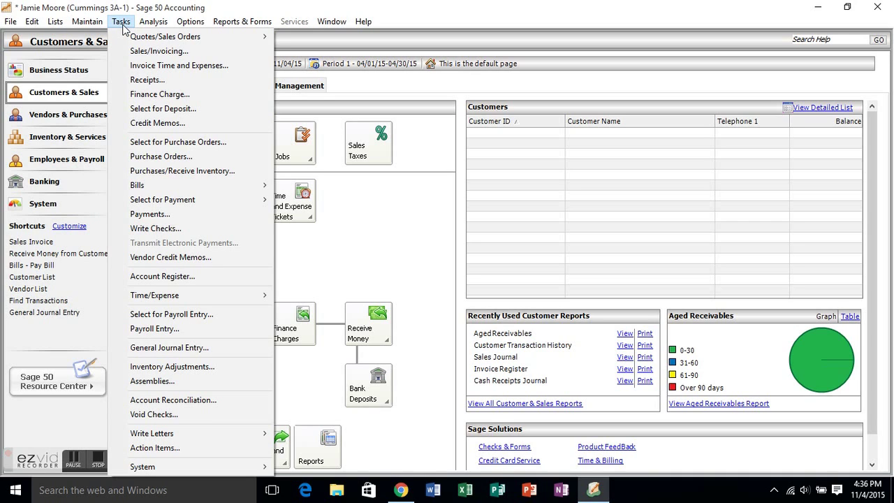
{"action": "left_click", "coordinate": [159, 348]}
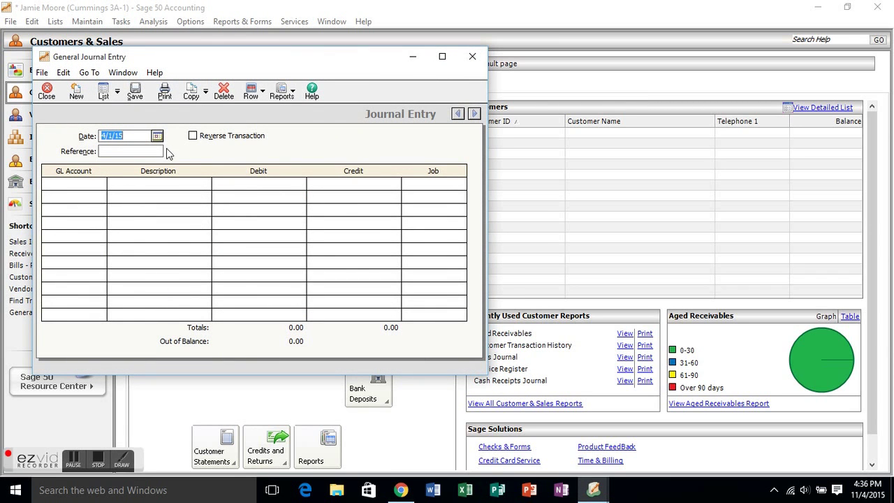
{"action": "left_click", "coordinate": [121, 150]}
{"action": "type", "text": "memo"}
{"action": "key", "text": "Tab"}
{"action": "key", "text": "Tab"}
Debit Cash 111 for 110,000.00 and Equipment 112 for 12,000.00
{"action": "left_click", "coordinate": [100, 184]}
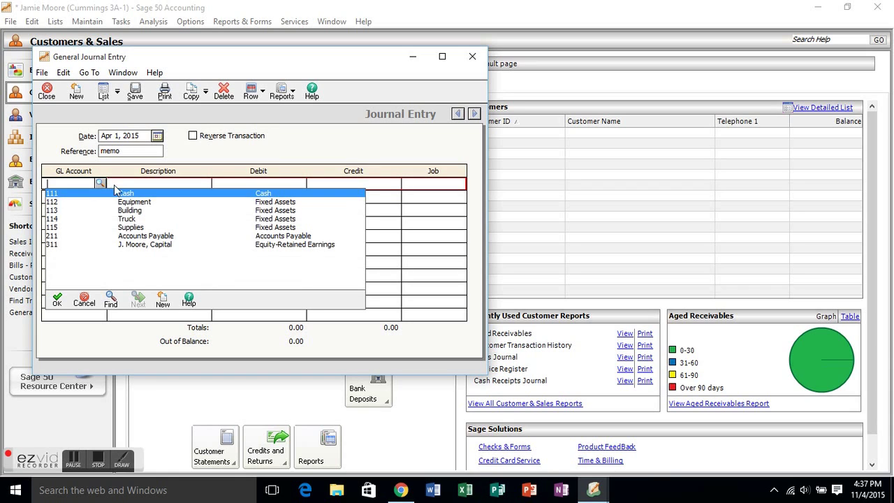
{"action": "left_click", "coordinate": [125, 193]}
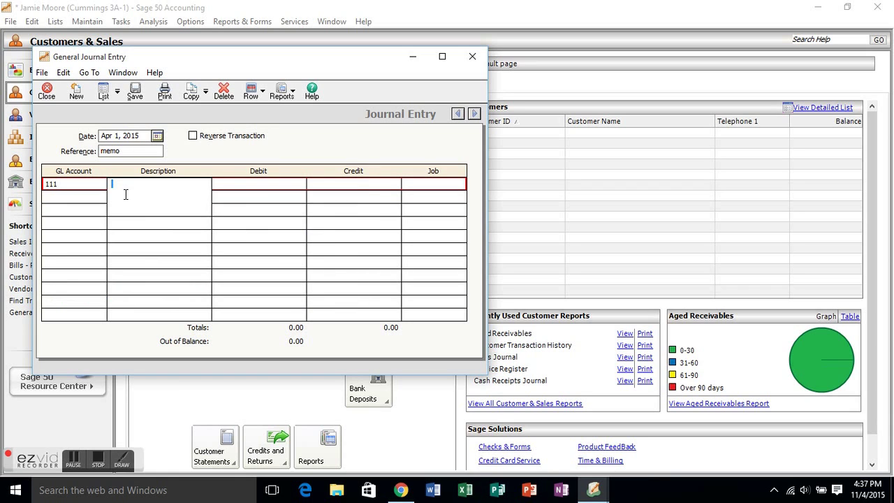
{"action": "key", "text": "Tab"}
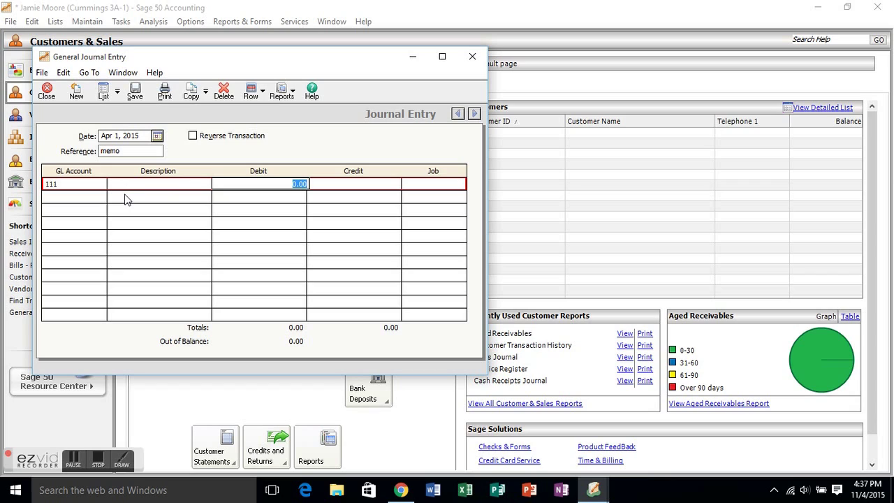
{"action": "type", "text": "1"}
{"action": "key", "text": "Tab"}
{"action": "key", "text": "Tab"}
{"action": "key", "text": "Tab"}
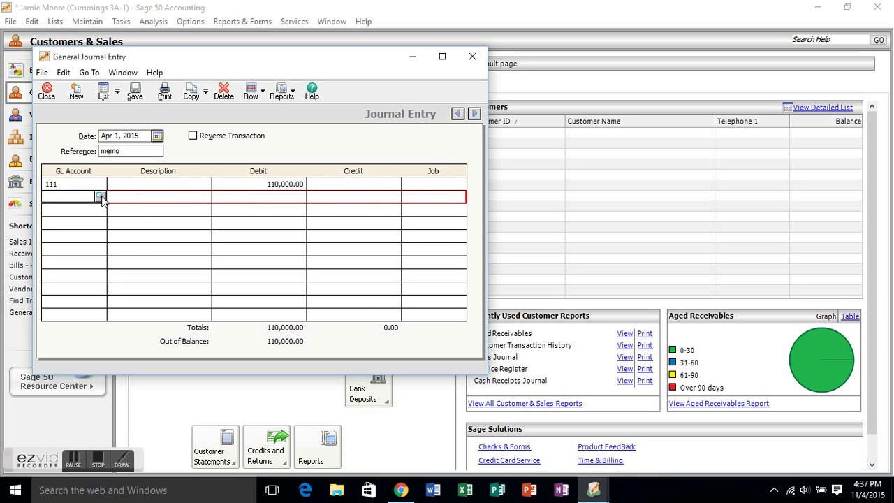
{"action": "left_click", "coordinate": [100, 196]}
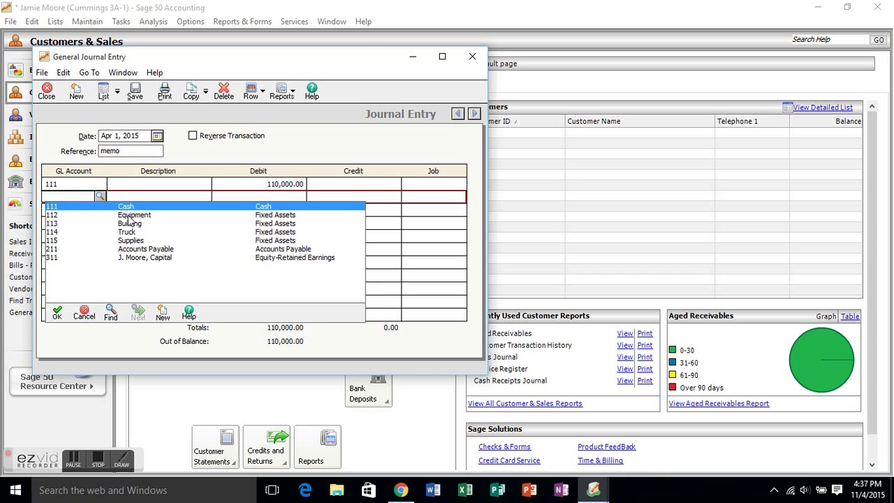
{"action": "double_click", "coordinate": [129, 215]}
{"action": "key", "text": "Tab"}
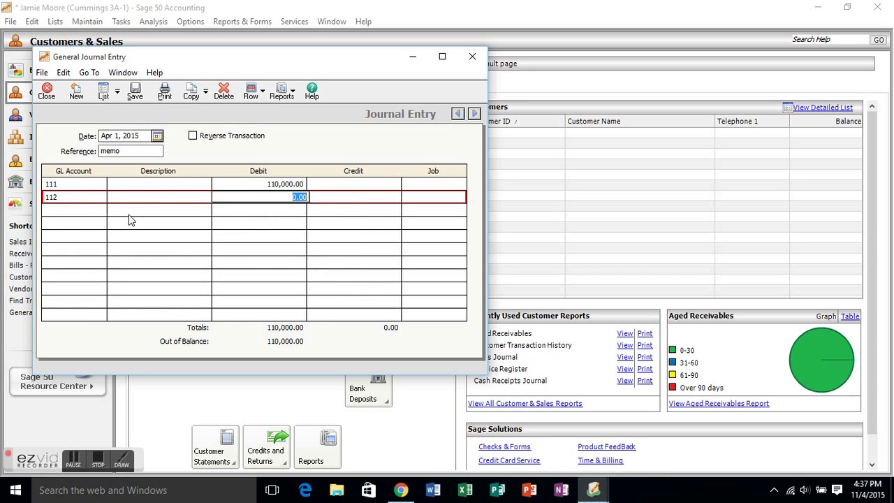
{"action": "type", "text": "1"}
{"action": "key", "text": "Tab"}
{"action": "key", "text": "Tab"}
{"action": "key", "text": "Tab"}
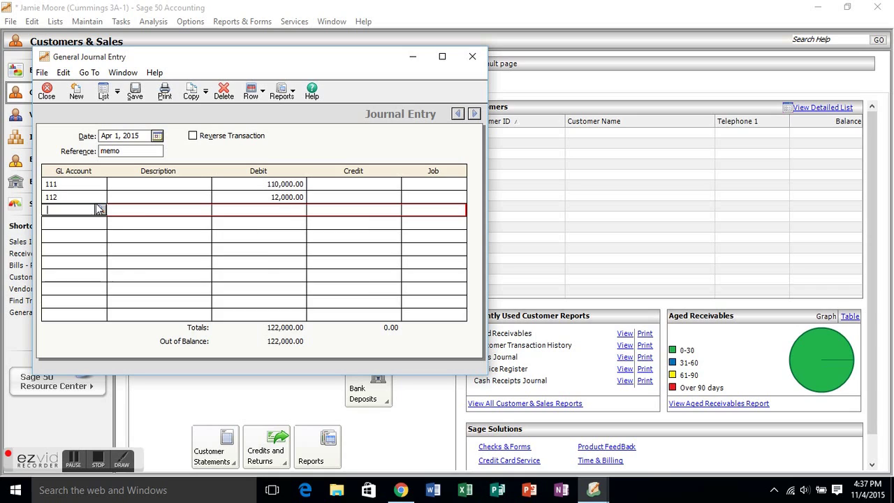
Credit 311 for 122,000.00, described 'Invested in the company', and post the entry
{"action": "left_click", "coordinate": [100, 210]}
{"action": "double_click", "coordinate": [136, 272]}
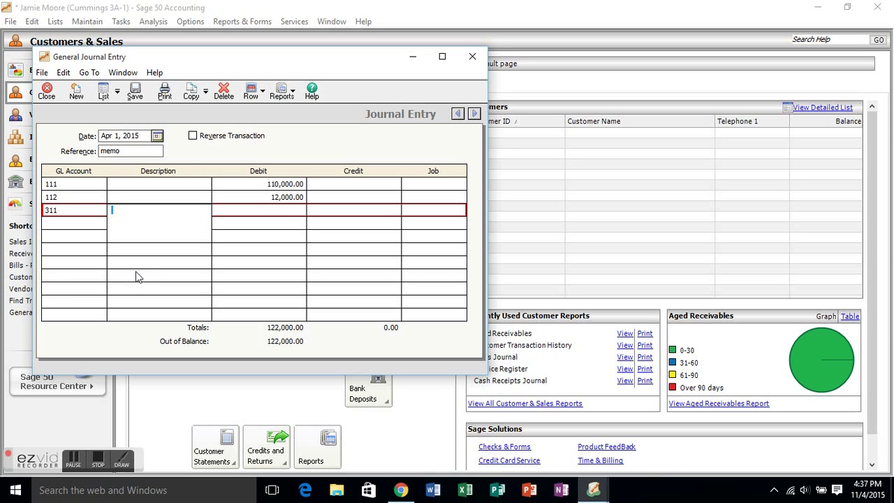
{"action": "type", "text": "Invested in the company"}
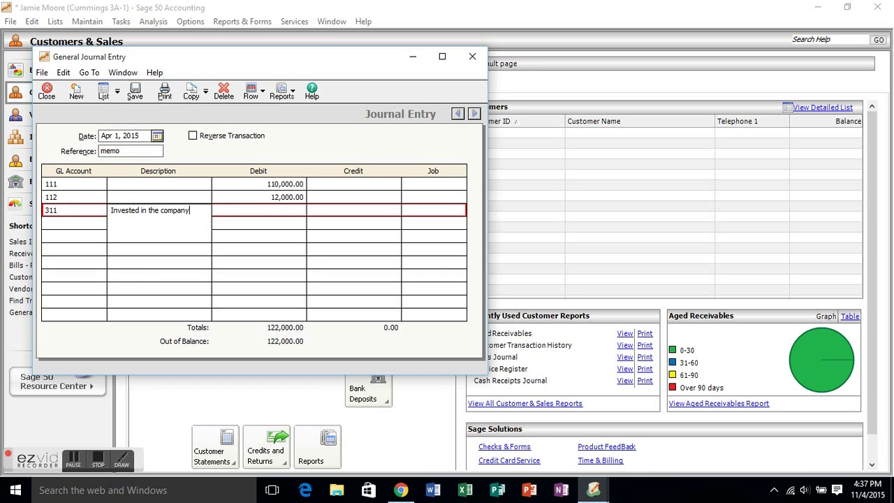
{"action": "key", "text": "Tab"}
{"action": "key", "text": "Tab"}
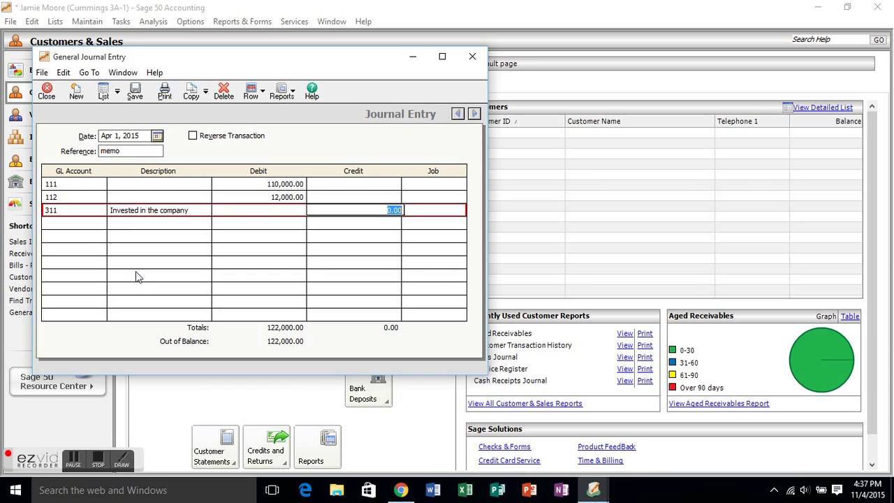
{"action": "type", "text": "122000"}
{"action": "key", "text": "Tab"}
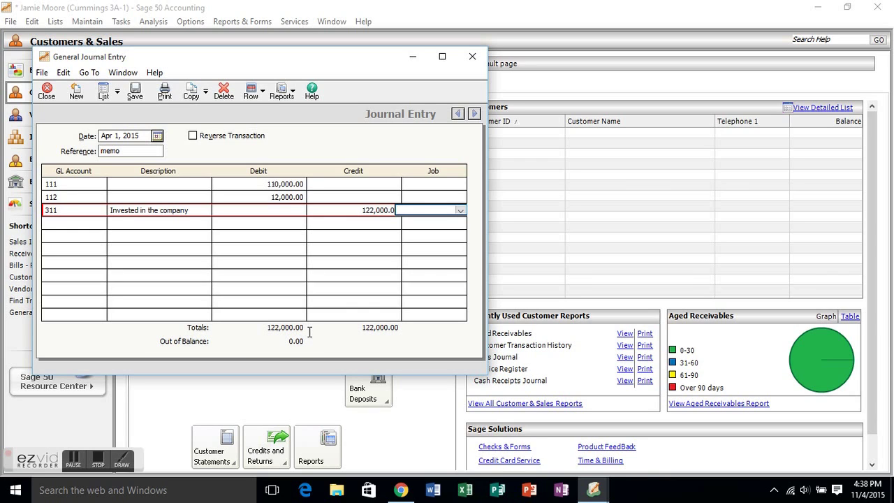
{"action": "left_click", "coordinate": [138, 95]}
Date the entry April 3 and debit 113 Building for 70,000.00
{"action": "left_click", "coordinate": [158, 136]}
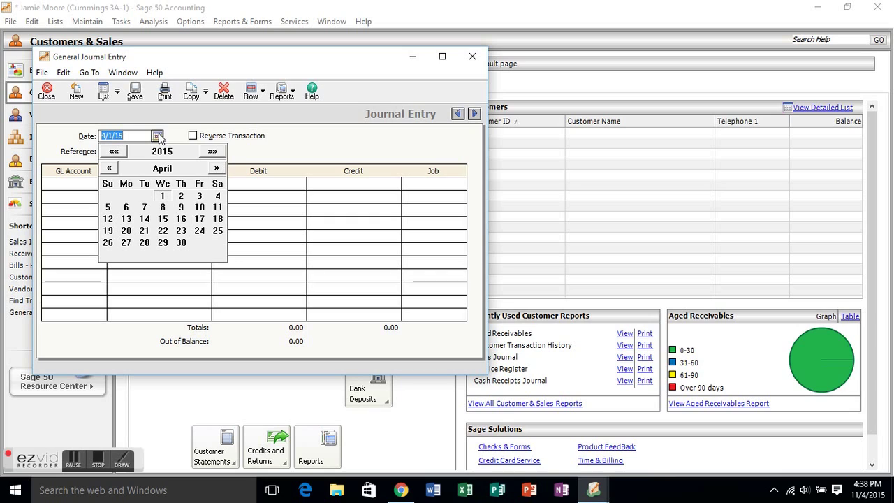
{"action": "left_click", "coordinate": [199, 197]}
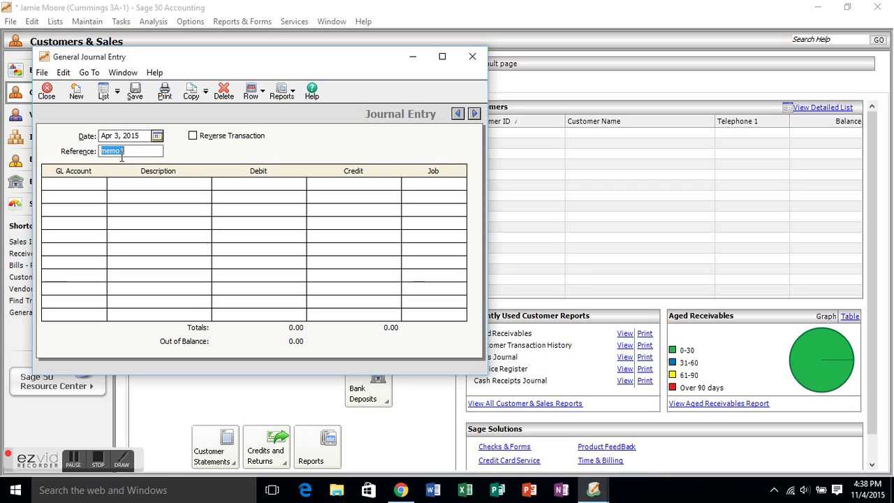
{"action": "left_click", "coordinate": [76, 183]}
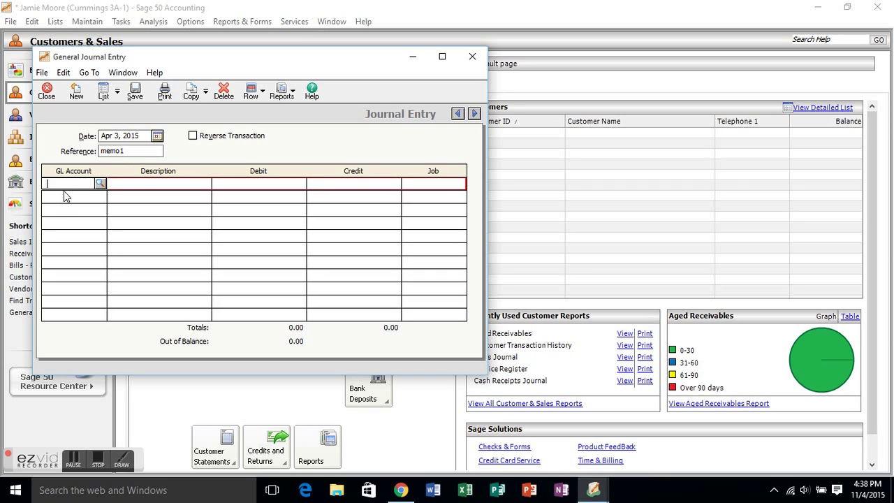
{"action": "left_click", "coordinate": [101, 183]}
{"action": "double_click", "coordinate": [126, 210]}
{"action": "key", "text": "Tab"}
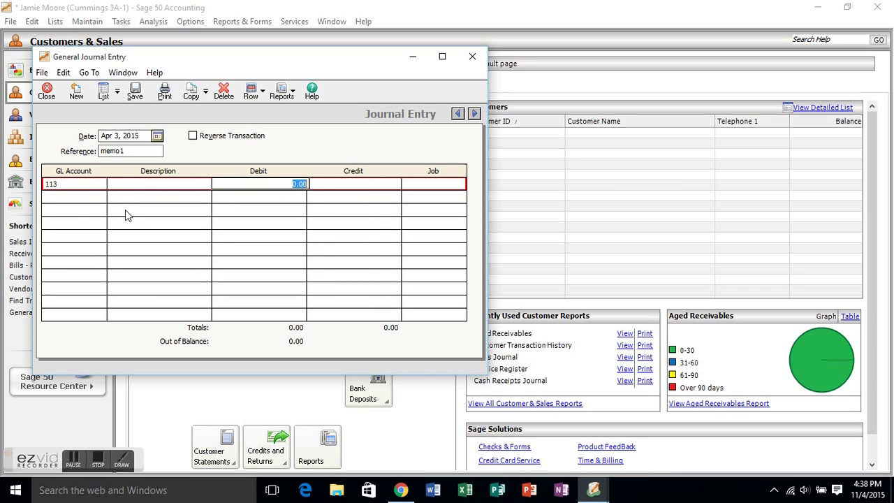
{"action": "type", "text": "70000"}
{"action": "key", "text": "Tab"}
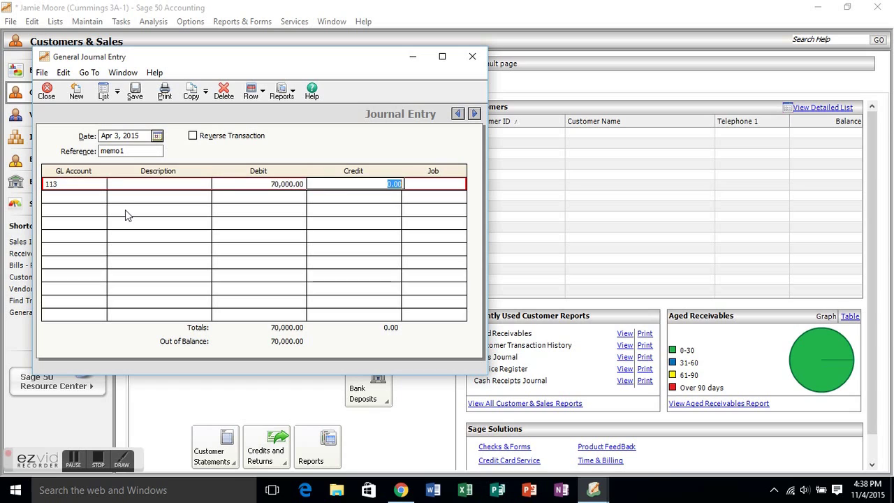
Credit 211 Accounts Payable 70,000.00, 'Purchased building on account', and post the entry
{"action": "key", "text": "Tab"}
{"action": "key", "text": "Tab"}
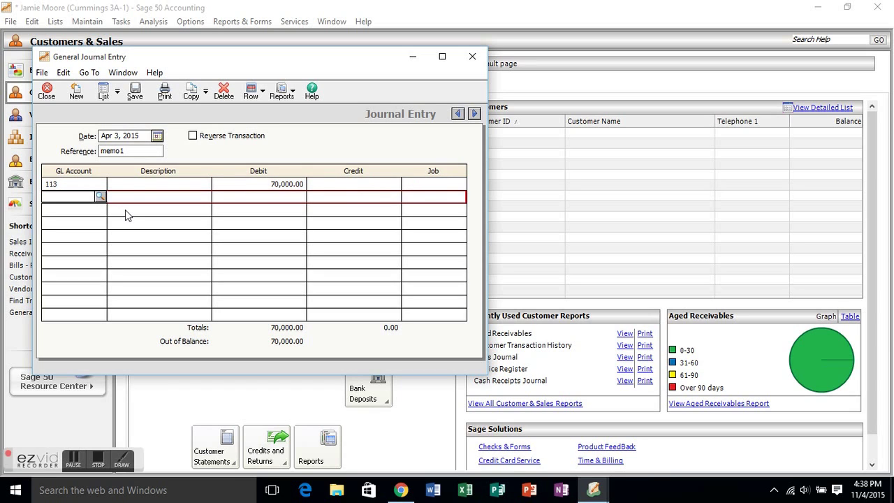
{"action": "left_click", "coordinate": [100, 198]}
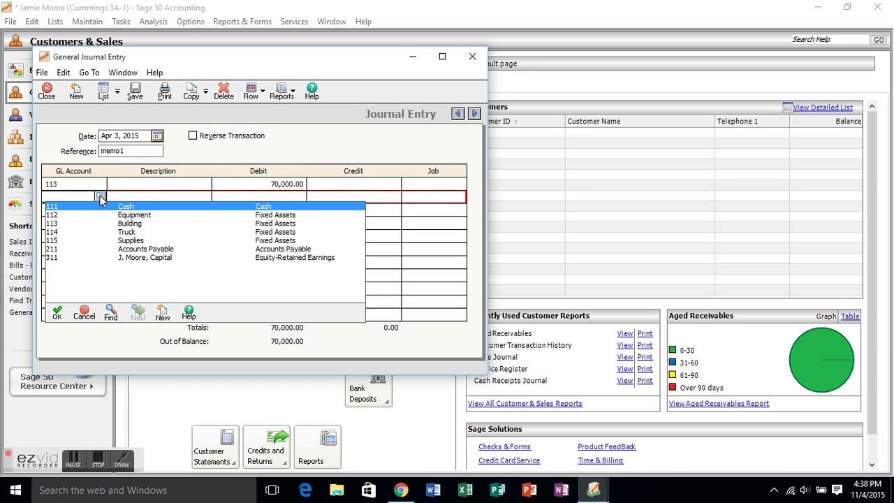
{"action": "left_click", "coordinate": [132, 249]}
{"action": "type", "text": "Purchased building on account"}
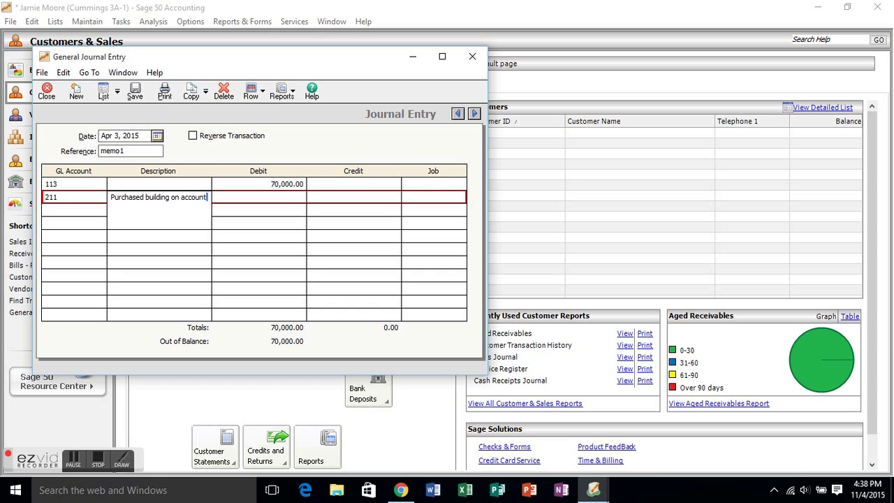
{"action": "key", "text": "Tab"}
{"action": "key", "text": "Tab"}
{"action": "type", "text": "7"}
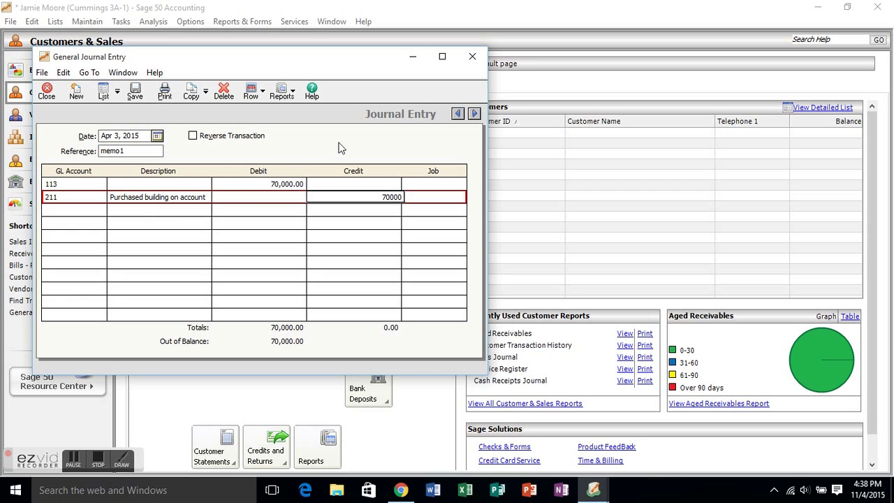
{"action": "key", "text": "Tab"}
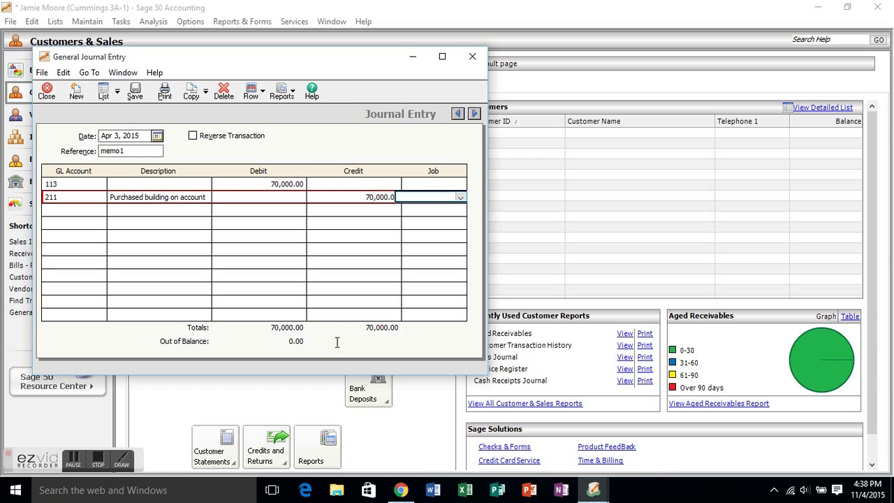
{"action": "left_click", "coordinate": [135, 95]}
Date the entry April 12 and debit 114 Truck for 12,000.00
{"action": "left_click", "coordinate": [158, 136]}
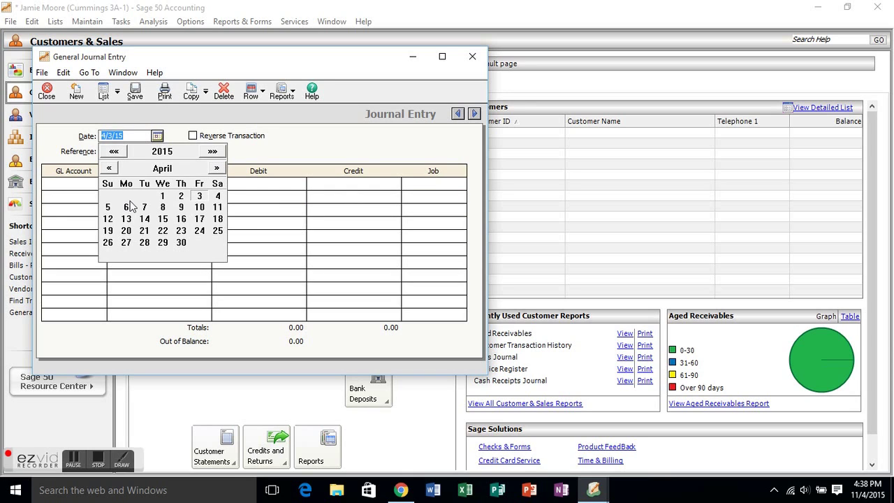
{"action": "left_click", "coordinate": [108, 220]}
{"action": "left_click", "coordinate": [97, 187]}
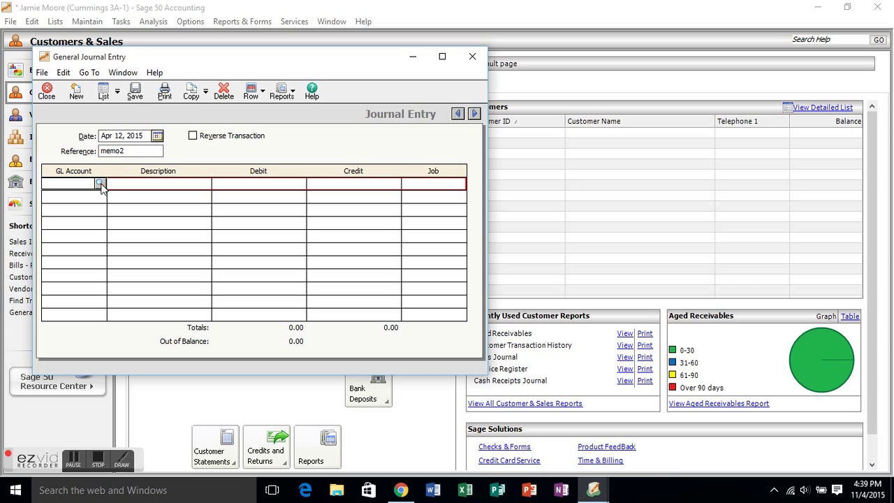
{"action": "left_click", "coordinate": [101, 184]}
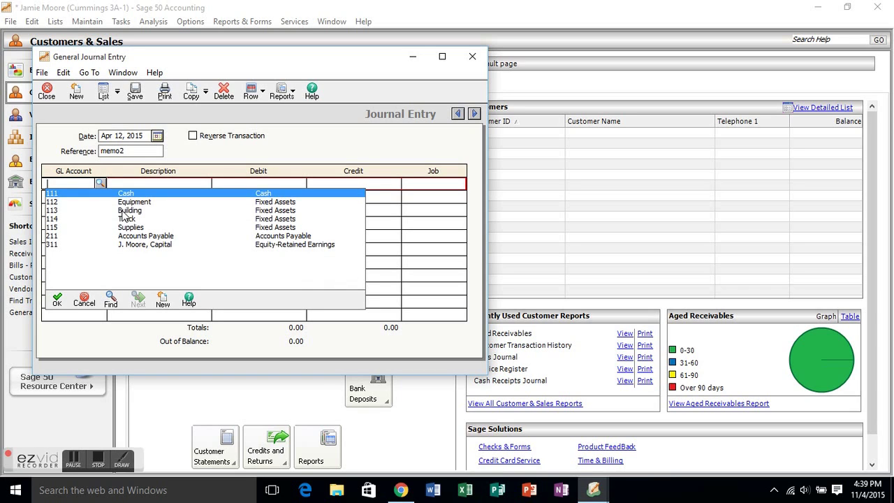
{"action": "double_click", "coordinate": [127, 219]}
{"action": "key", "text": "Tab"}
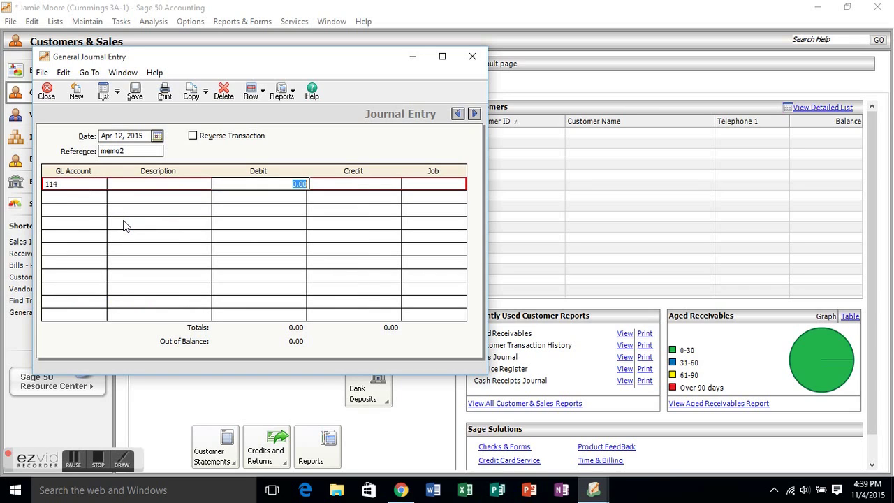
{"action": "type", "text": "12000"}
{"action": "key", "text": "Tab"}
{"action": "key", "text": "Tab"}
{"action": "key", "text": "Tab"}
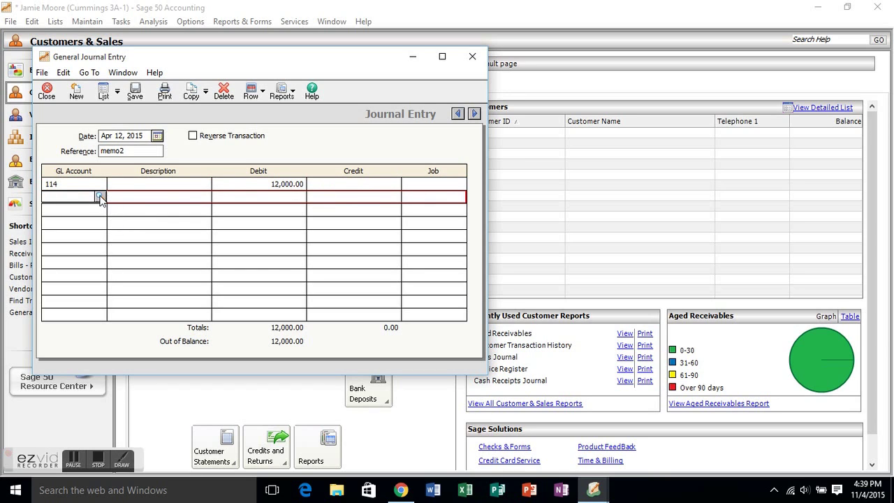
Credit 111 Cash 12,000.00, 'Purchased a truck for cash', and post the entry
{"action": "left_click", "coordinate": [100, 197]}
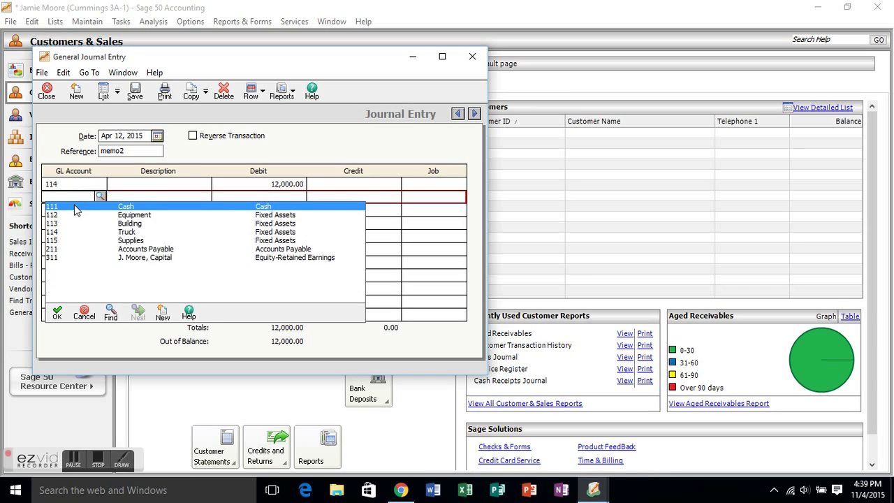
{"action": "double_click", "coordinate": [74, 206]}
{"action": "type", "text": "Purchased a truck for cash"}
{"action": "key", "text": "Tab"}
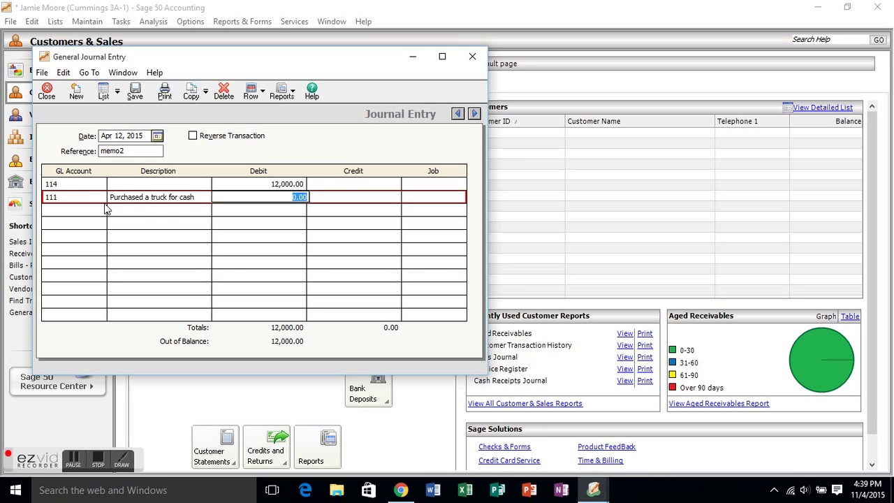
{"action": "key", "text": "Tab"}
{"action": "type", "text": "12,0"}
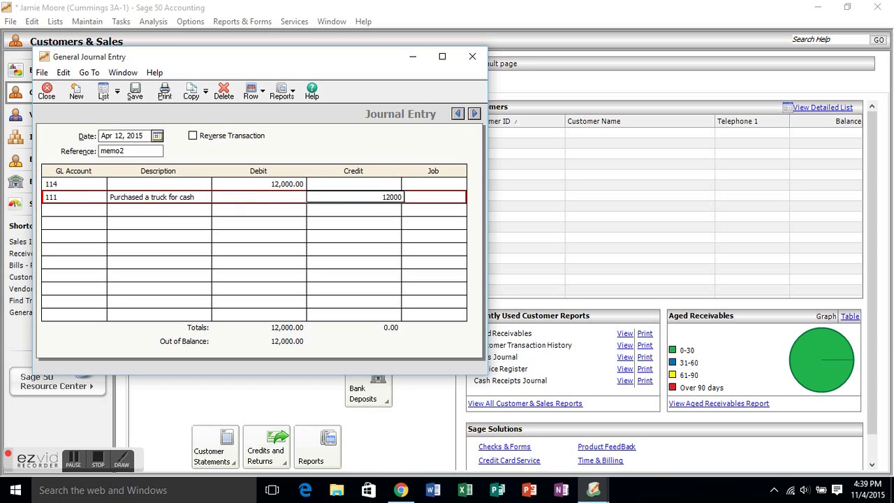
{"action": "type", "text": "00"}
{"action": "key", "text": "Tab"}
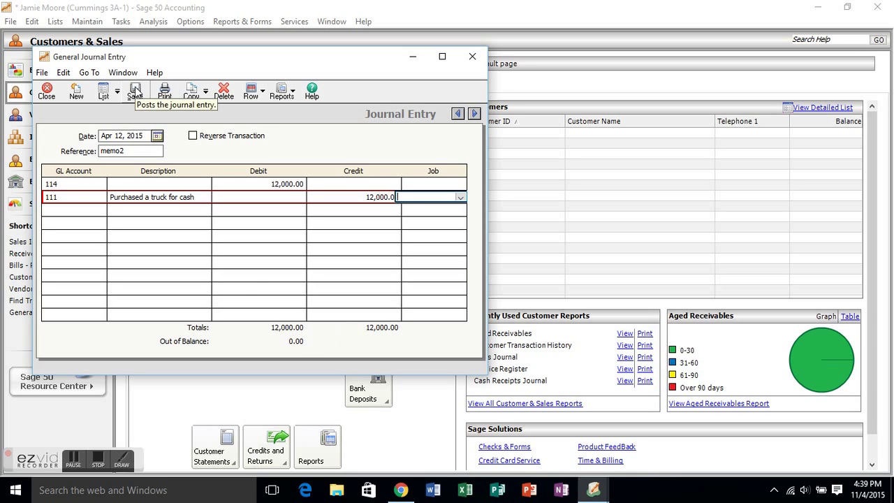
{"action": "left_click", "coordinate": [136, 93]}
Date the entry April 18 and debit 115 Supplies for 700.00
{"action": "left_click", "coordinate": [158, 136]}
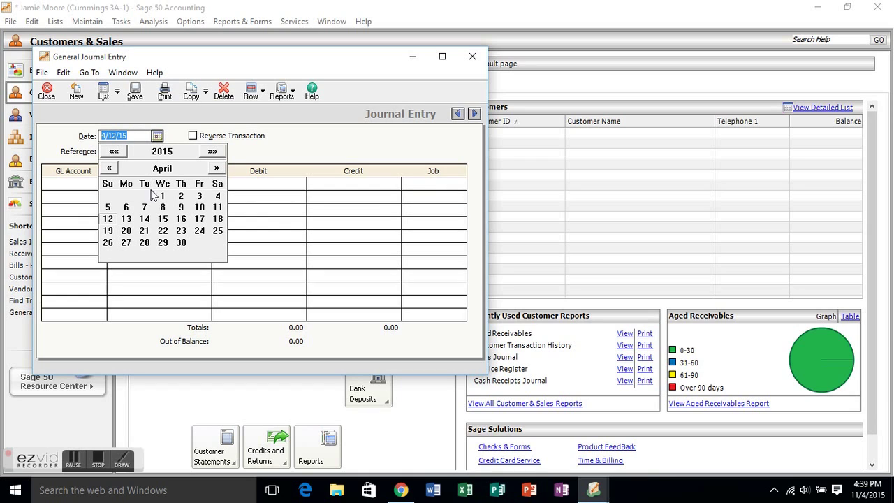
{"action": "left_click", "coordinate": [220, 222]}
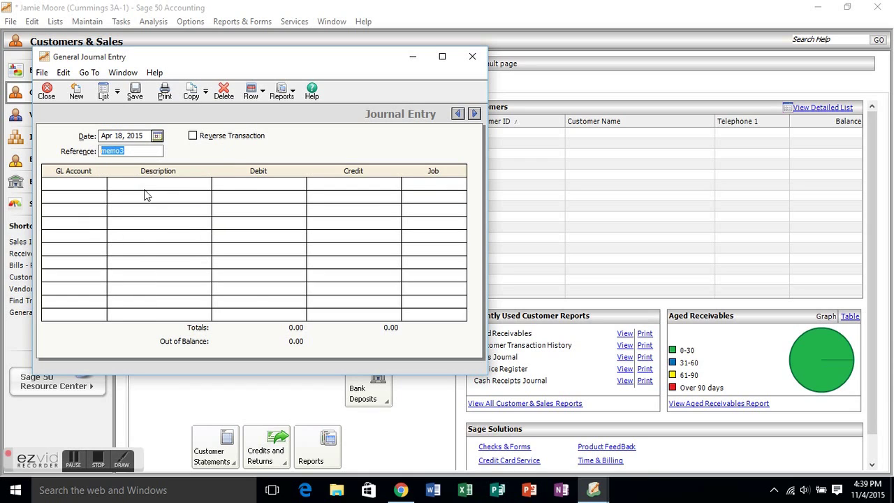
{"action": "left_click", "coordinate": [75, 183]}
{"action": "left_click", "coordinate": [100, 184]}
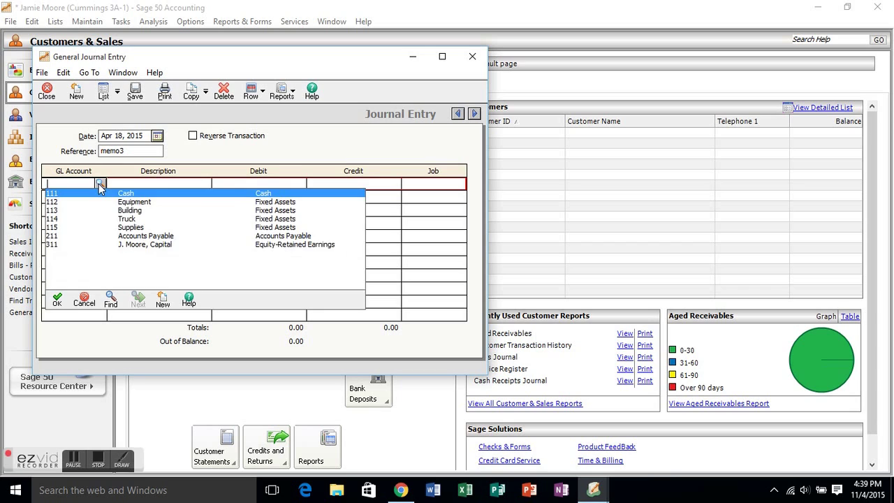
{"action": "double_click", "coordinate": [139, 227]}
{"action": "key", "text": "Tab"}
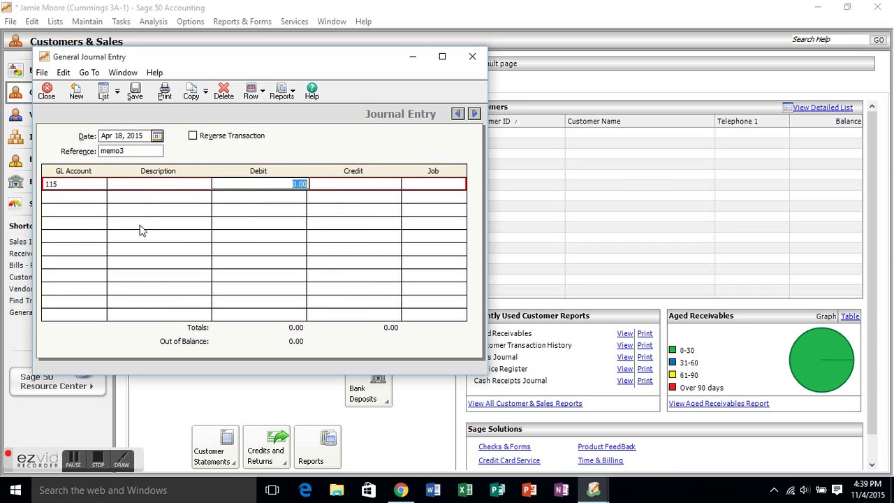
{"action": "type", "text": "700"}
{"action": "key", "text": "Tab"}
{"action": "key", "text": "Tab"}
{"action": "key", "text": "Tab"}
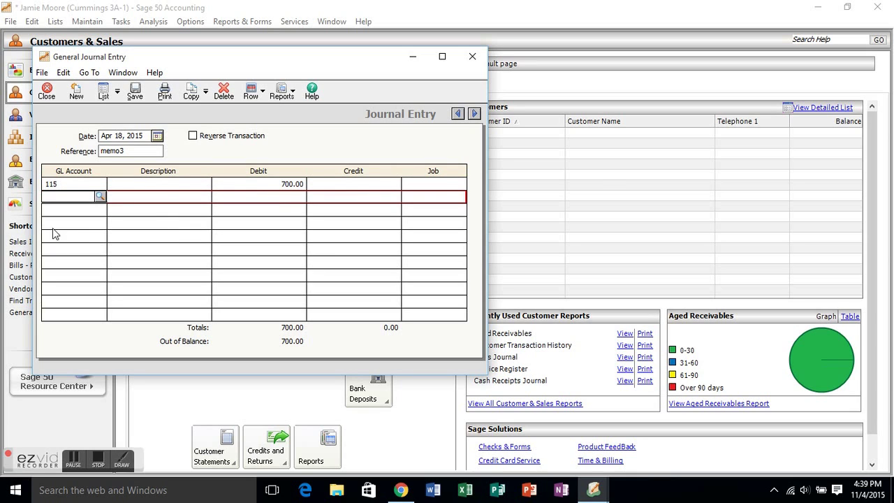
Credit 211 for 700.00 with a purchased-on-account description and save the entry
{"action": "type", "text": "211"}
{"action": "key", "text": "Tab"}
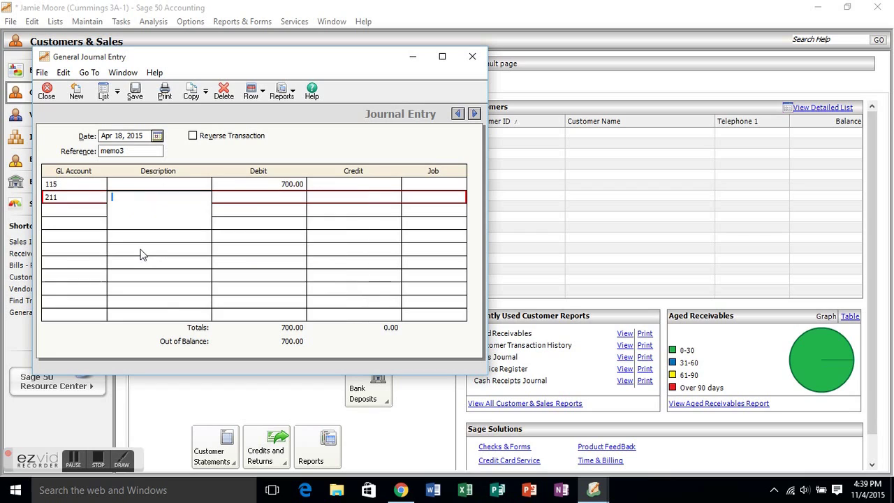
{"action": "key", "text": "Tab"}
{"action": "key", "text": "Tab"}
{"action": "type", "text": "700"}
{"action": "left_click", "coordinate": [152, 197]}
{"action": "type", "text": "Purchased supplies on account"}
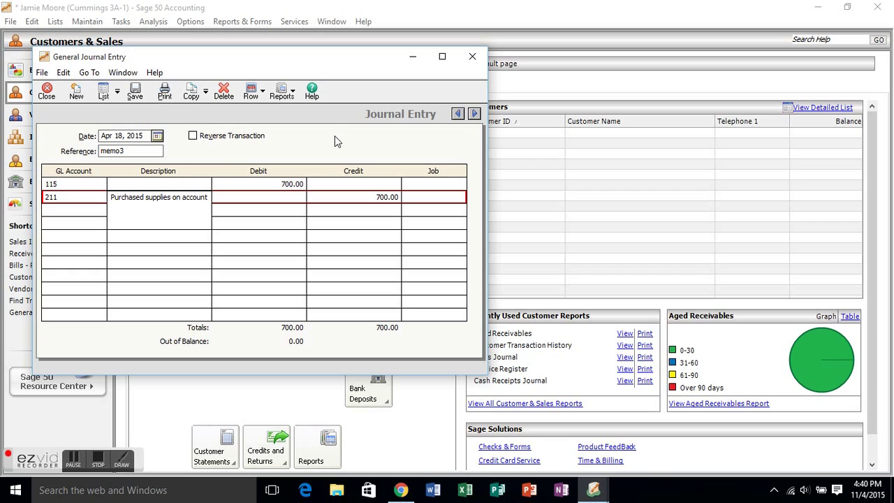
{"action": "key", "text": "Tab"}
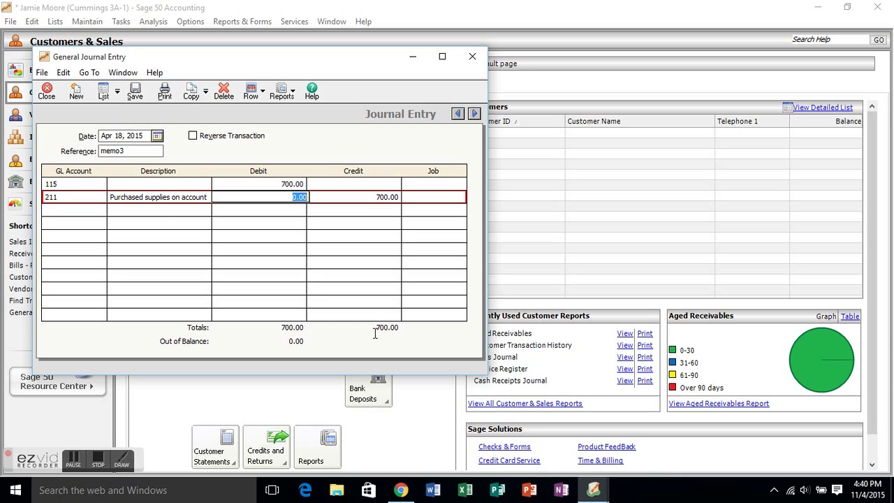
{"action": "left_click", "coordinate": [134, 91]}
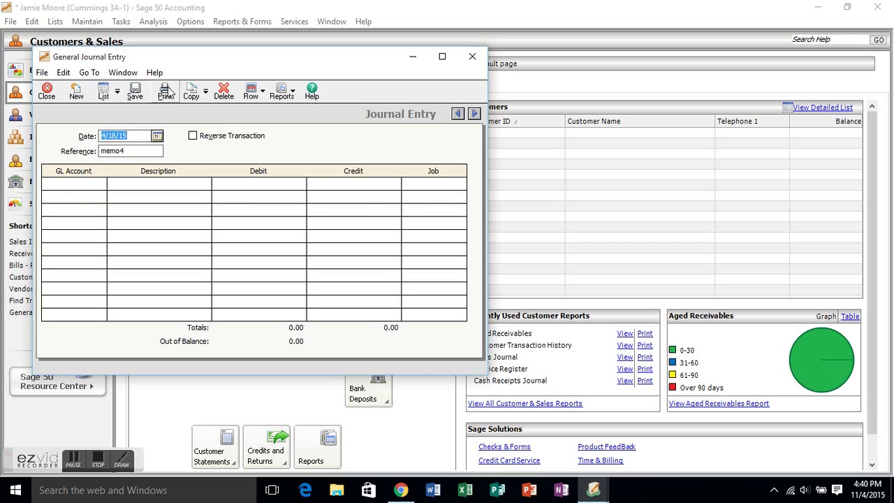
Close the journal entry and open the April General Journal report from General Ledger reports
{"action": "left_click", "coordinate": [472, 56]}
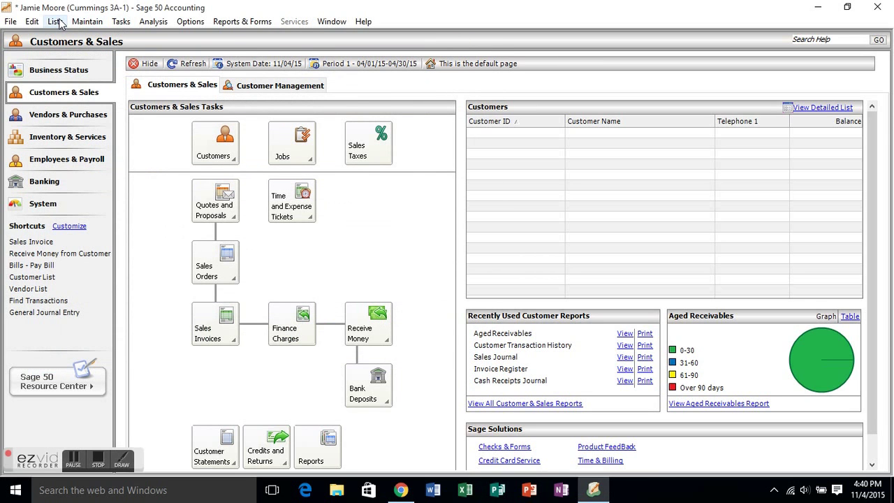
{"action": "left_click", "coordinate": [240, 22]}
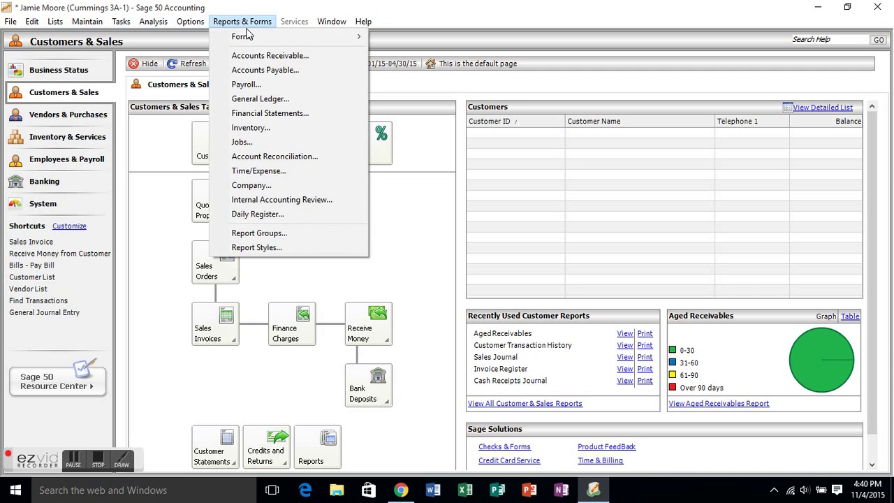
{"action": "left_click", "coordinate": [264, 98]}
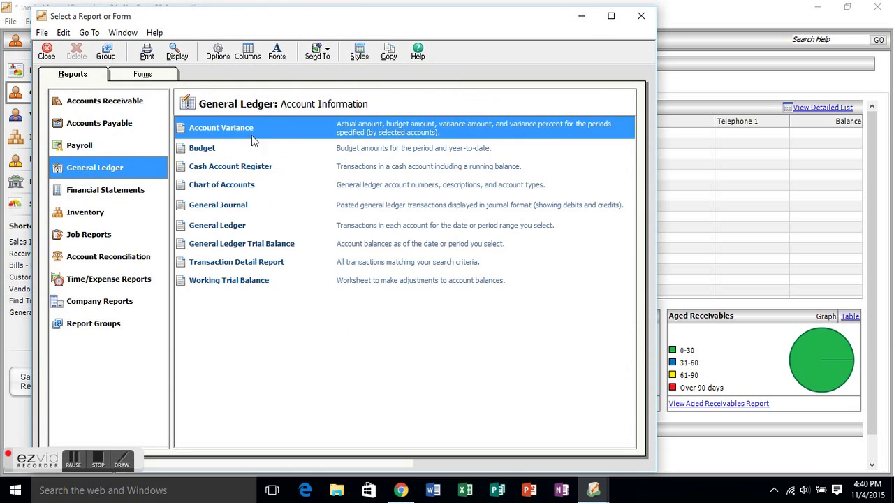
{"action": "double_click", "coordinate": [238, 206]}
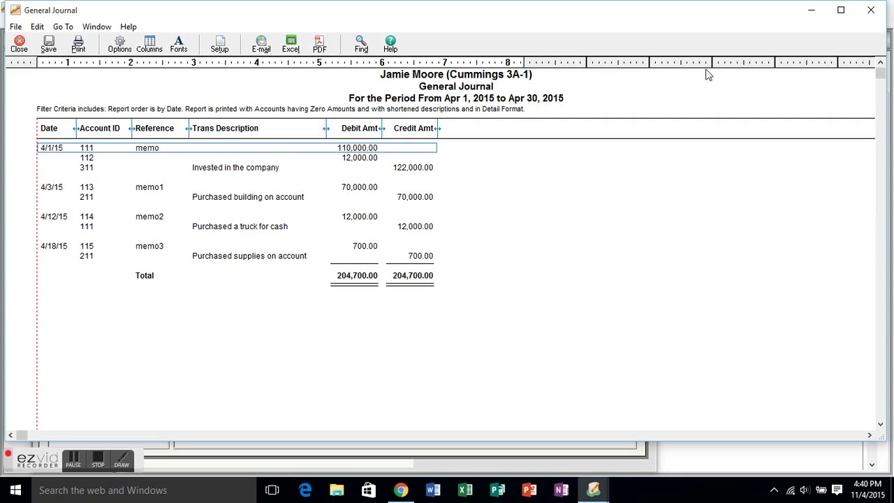
Close the General Journal and review the General Ledger balances, Cash 98,000.00 and Capital -122,000.00
{"action": "left_click", "coordinate": [871, 10]}
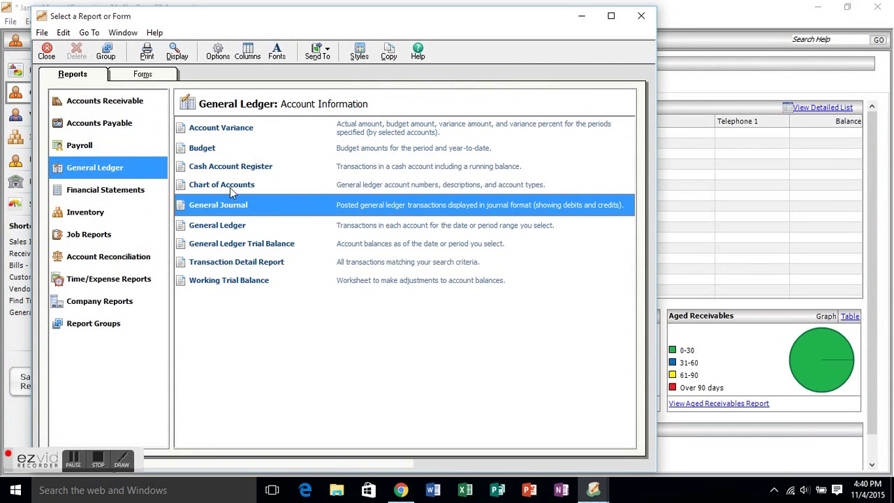
{"action": "double_click", "coordinate": [231, 228]}
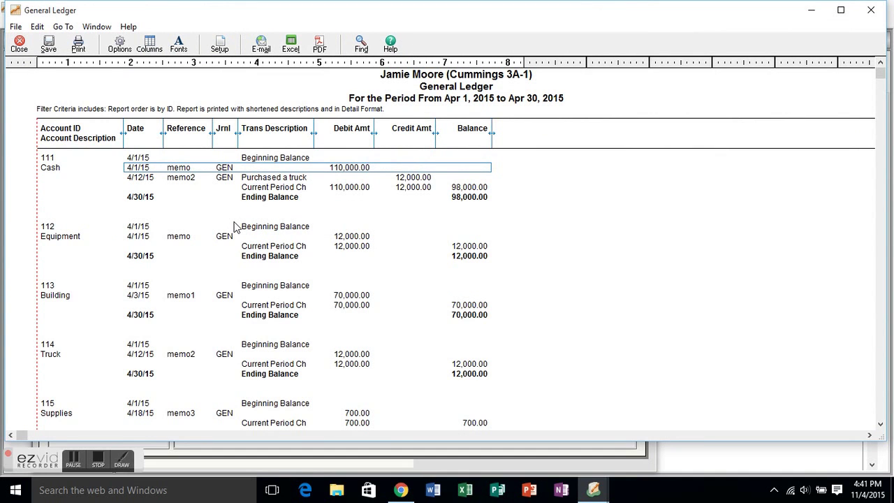
{"action": "scroll", "coordinate": [236, 228], "scroll_direction": "down", "scroll_amount": 2}
{"action": "scroll", "coordinate": [236, 228], "scroll_direction": "down", "scroll_amount": 10}
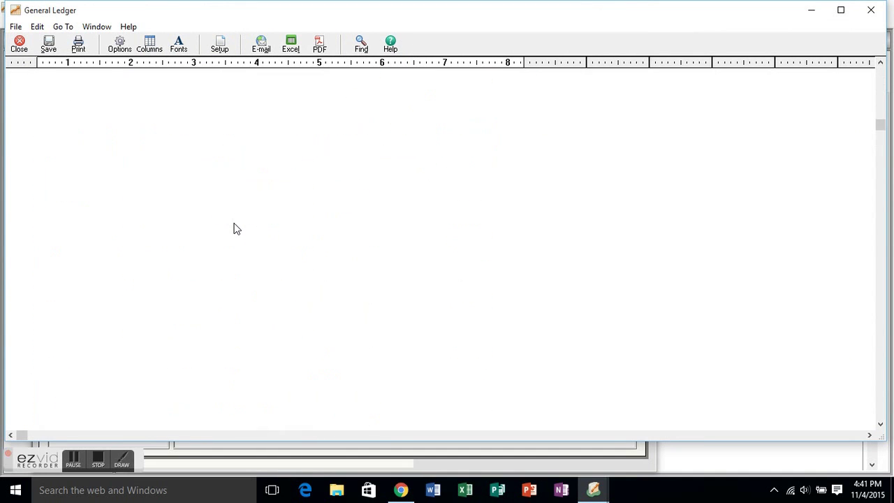
{"action": "scroll", "coordinate": [236, 228], "scroll_direction": "down", "scroll_amount": 8}
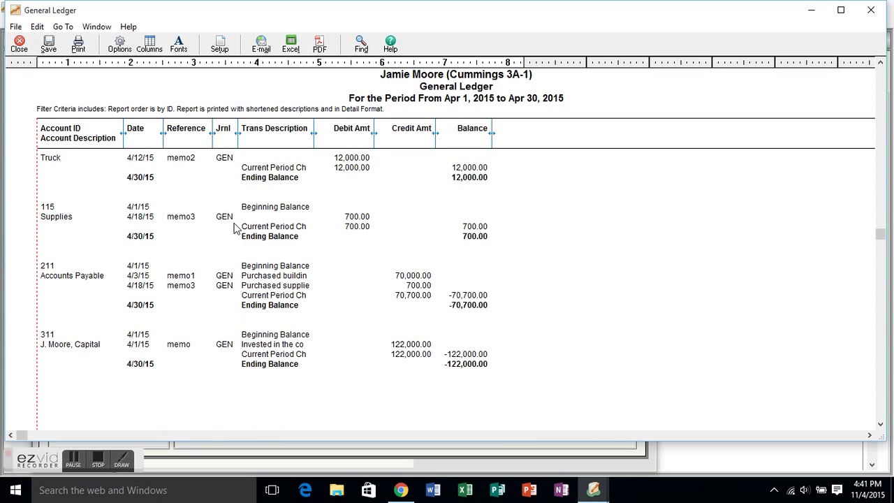
{"action": "scroll", "coordinate": [236, 227], "scroll_direction": "up", "scroll_amount": 16}
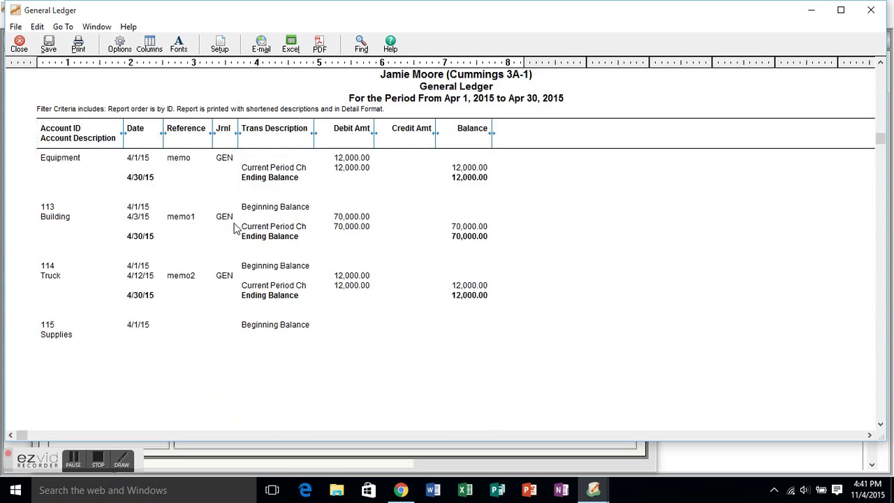
{"action": "scroll", "coordinate": [236, 228], "scroll_direction": "up", "scroll_amount": 4}
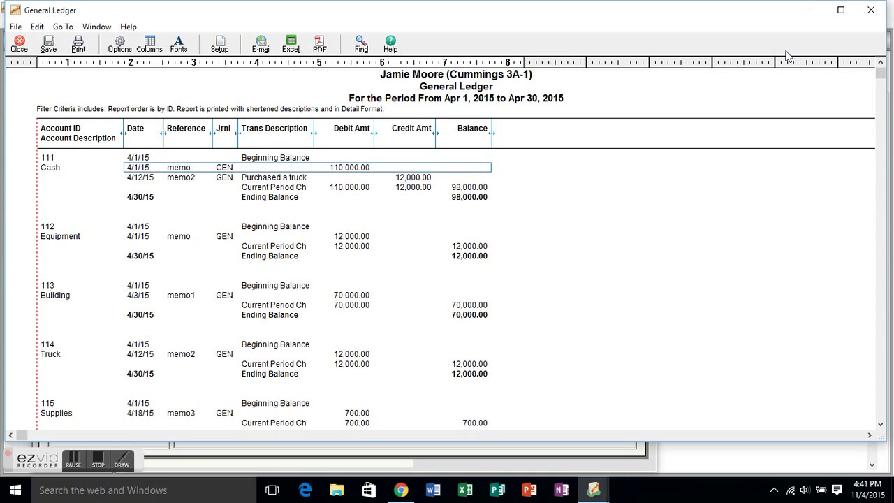
Close the General Ledger and review the April 30 trial balance, balanced at 192,700.00
{"action": "left_click", "coordinate": [870, 10]}
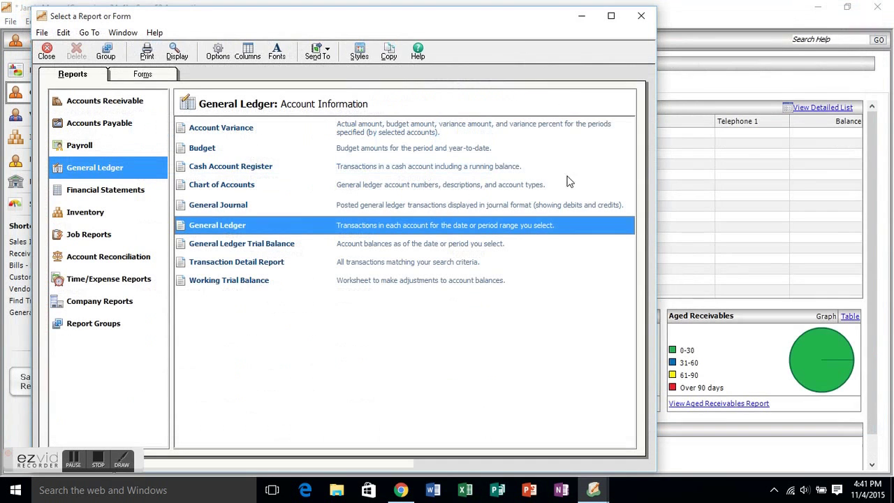
{"action": "left_click", "coordinate": [266, 250]}
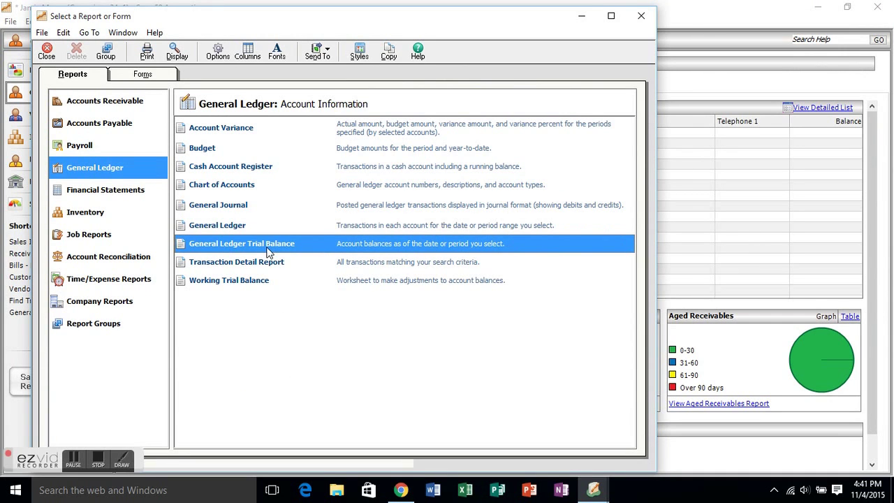
{"action": "double_click", "coordinate": [269, 251]}
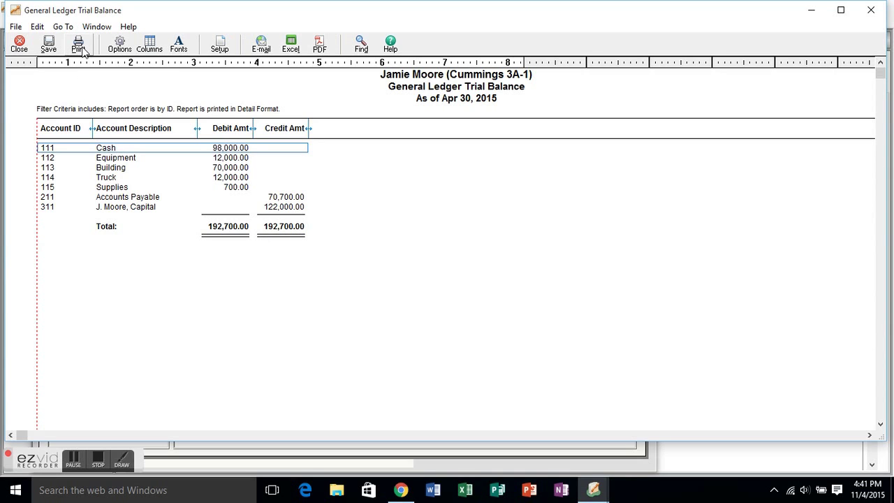
{"action": "left_click", "coordinate": [871, 10]}
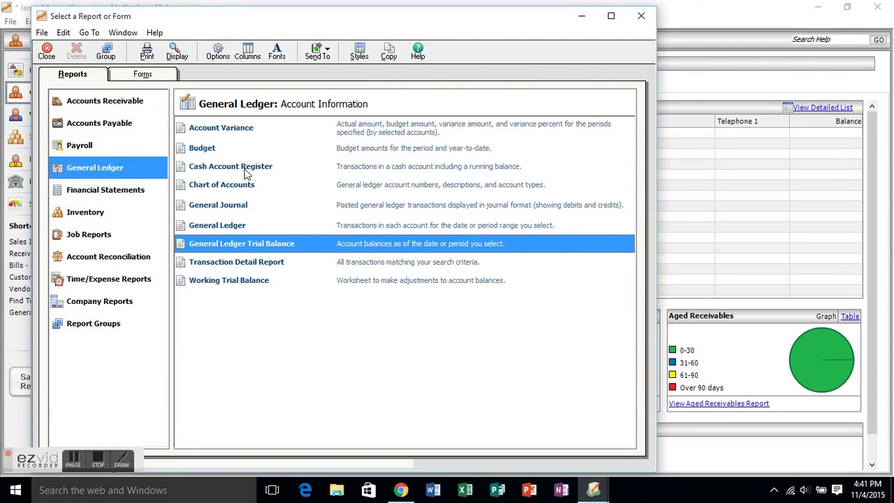
Generate the <Standard> Balance Sheet with default options and review its 192,700.00 totals
{"action": "left_click", "coordinate": [139, 194]}
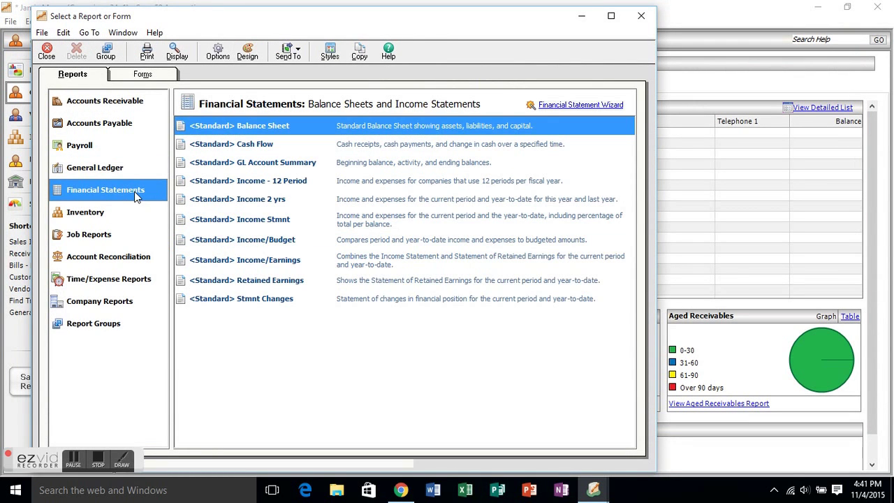
{"action": "double_click", "coordinate": [257, 129]}
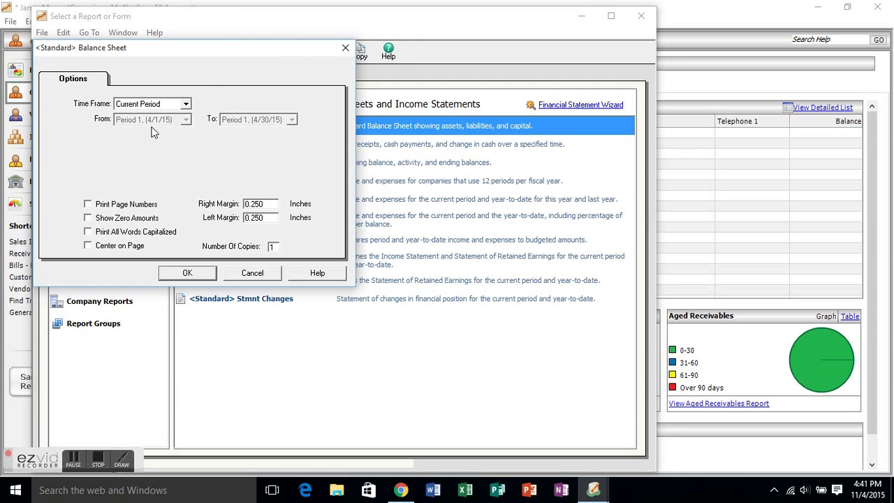
{"action": "left_click", "coordinate": [188, 273]}
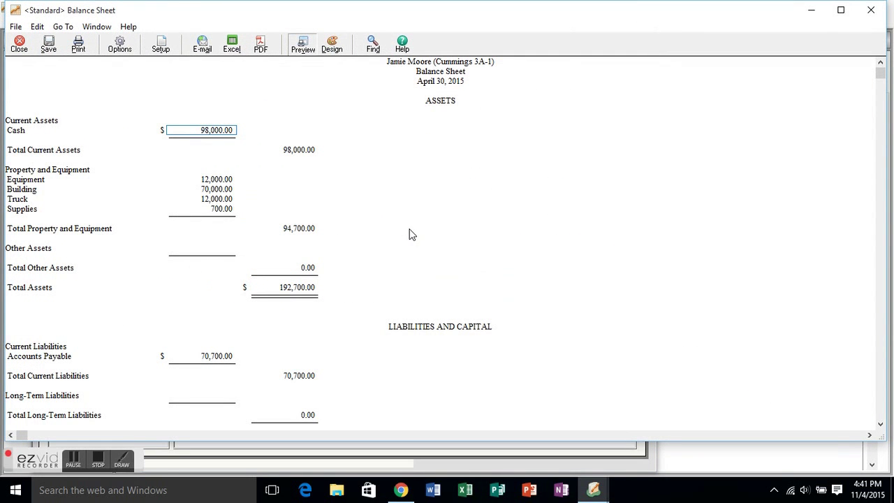
{"action": "scroll", "coordinate": [409, 237], "scroll_direction": "down", "scroll_amount": 5}
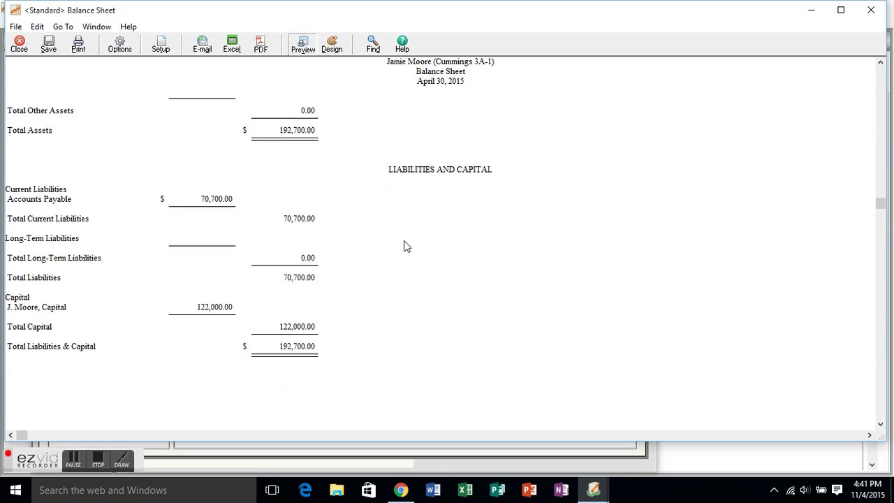
{"action": "scroll", "coordinate": [403, 246], "scroll_direction": "down", "scroll_amount": 1}
{"action": "scroll", "coordinate": [404, 245], "scroll_direction": "up", "scroll_amount": 6}
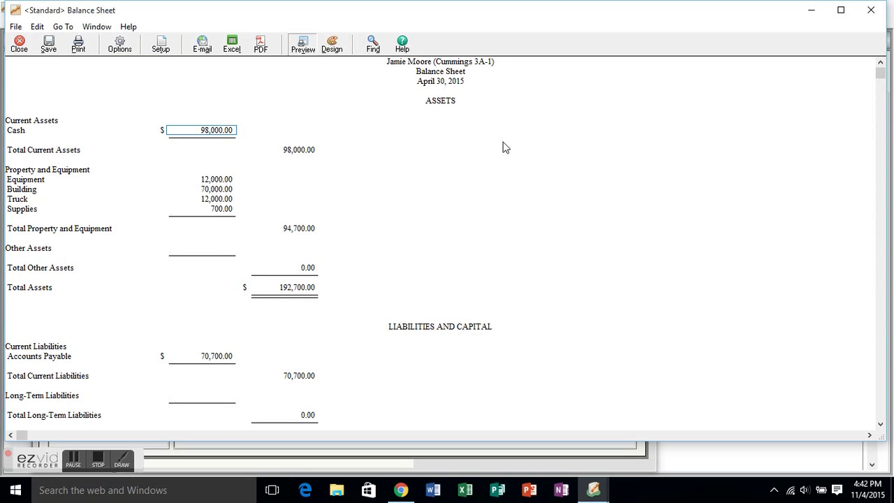
{"action": "left_click", "coordinate": [872, 12]}
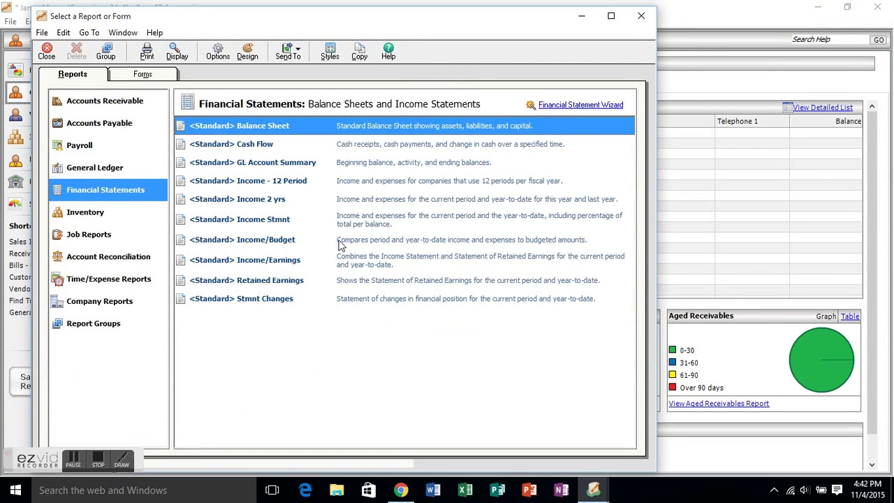
Generate the <Standard> Income Stmnt with default options and review its 0.00 net income
{"action": "left_click", "coordinate": [272, 220]}
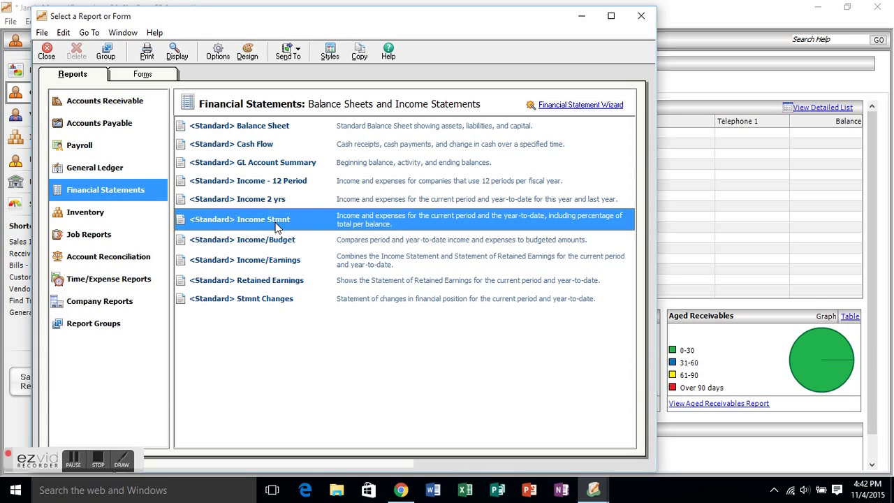
{"action": "double_click", "coordinate": [408, 217]}
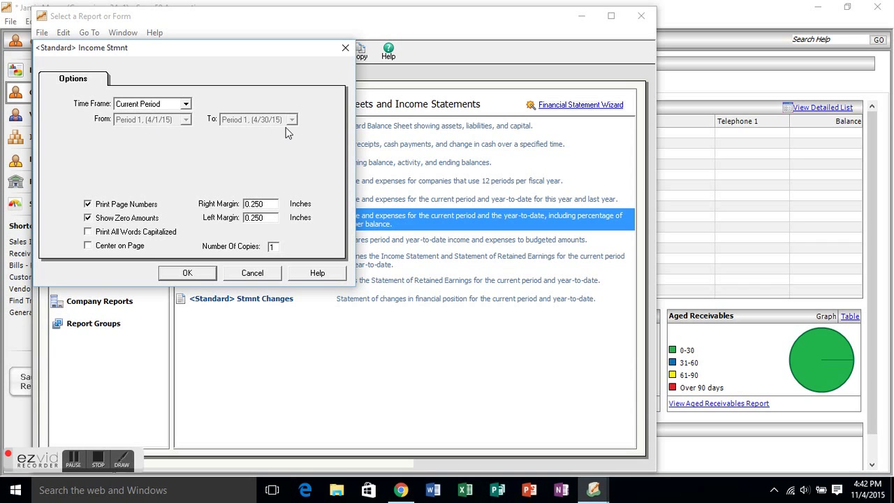
{"action": "left_click", "coordinate": [195, 276]}
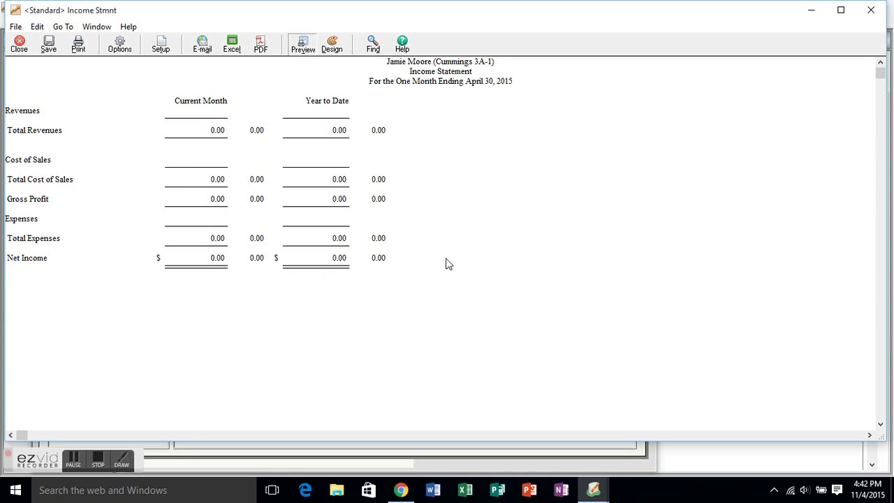
{"action": "left_click", "coordinate": [871, 10]}
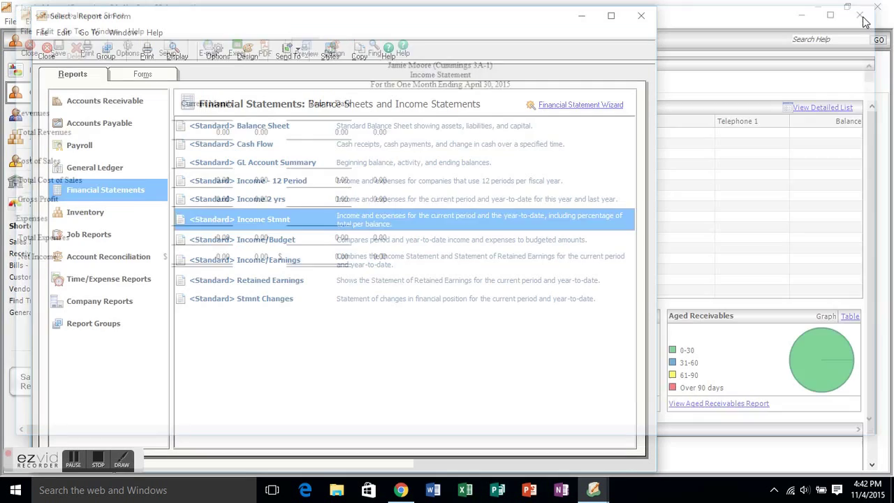
{"action": "left_click", "coordinate": [643, 18]}
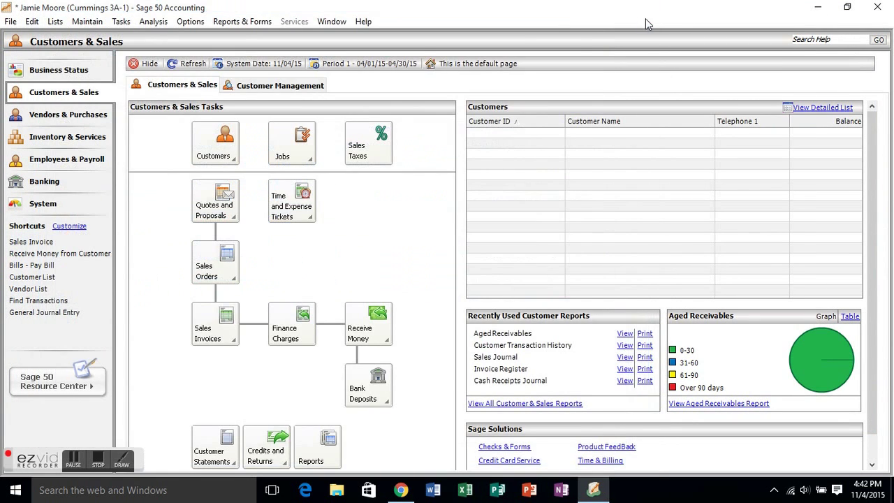
{"action": "left_click", "coordinate": [12, 22]}
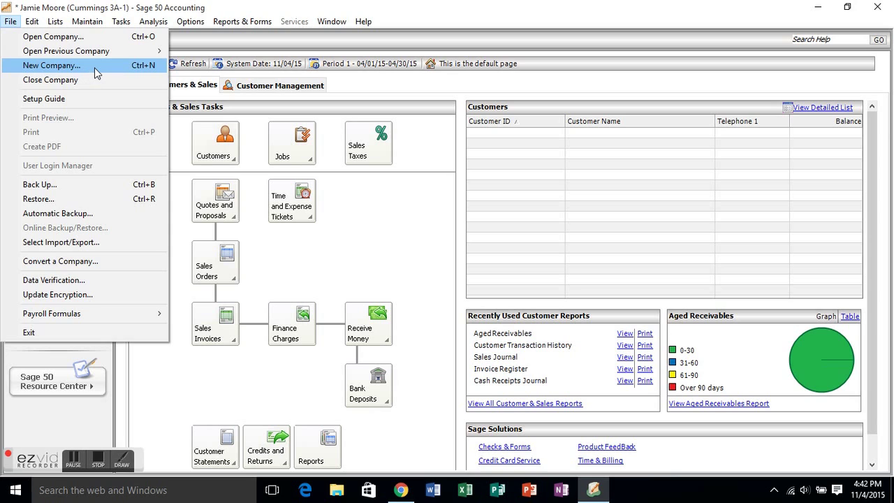
{"action": "left_click", "coordinate": [454, 18]}
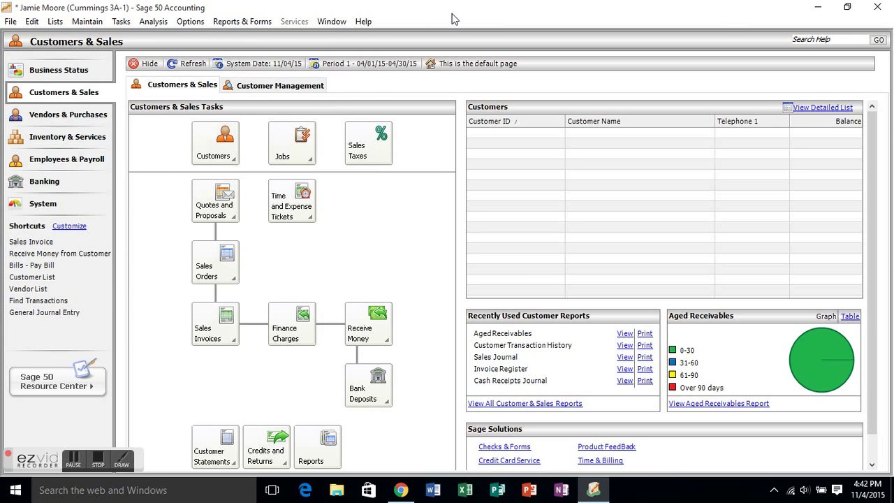